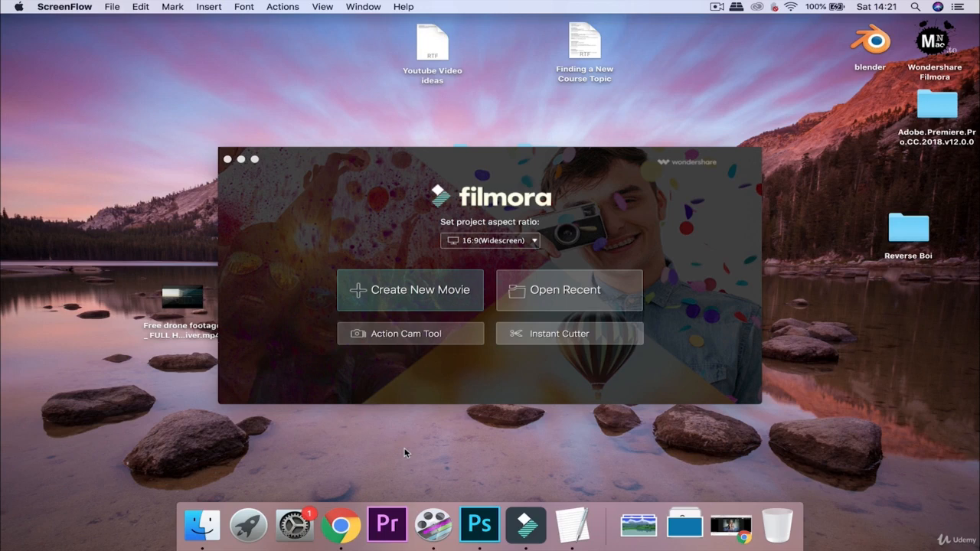
Step: Open the recent project filmora course.wsve and dismiss the Message Center window
{"action": "left_click", "coordinate": [563, 306]}
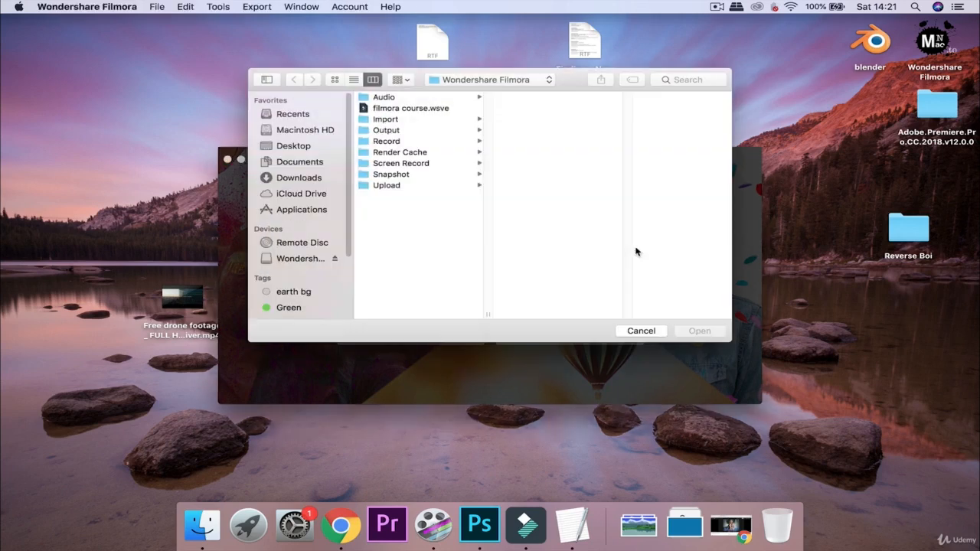
{"action": "left_click", "coordinate": [436, 109]}
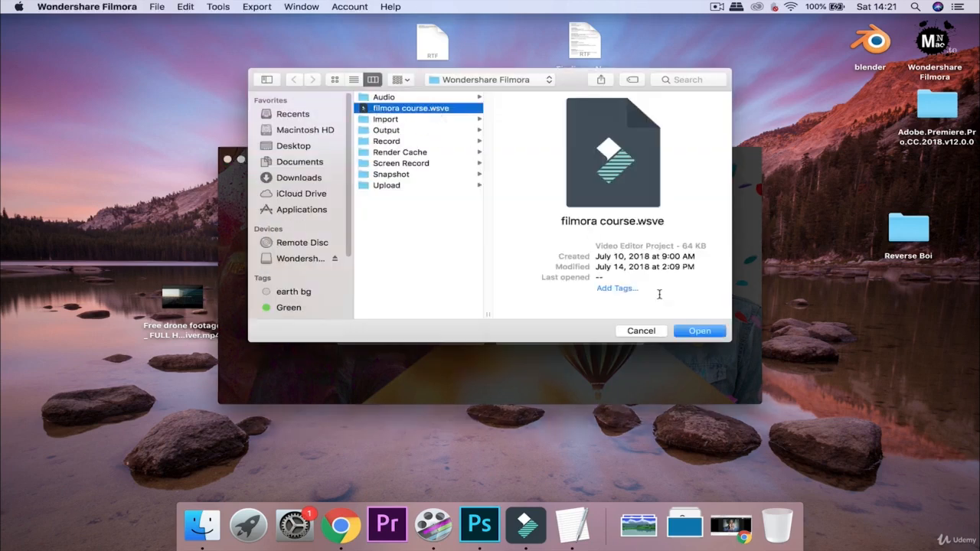
{"action": "left_click", "coordinate": [699, 331]}
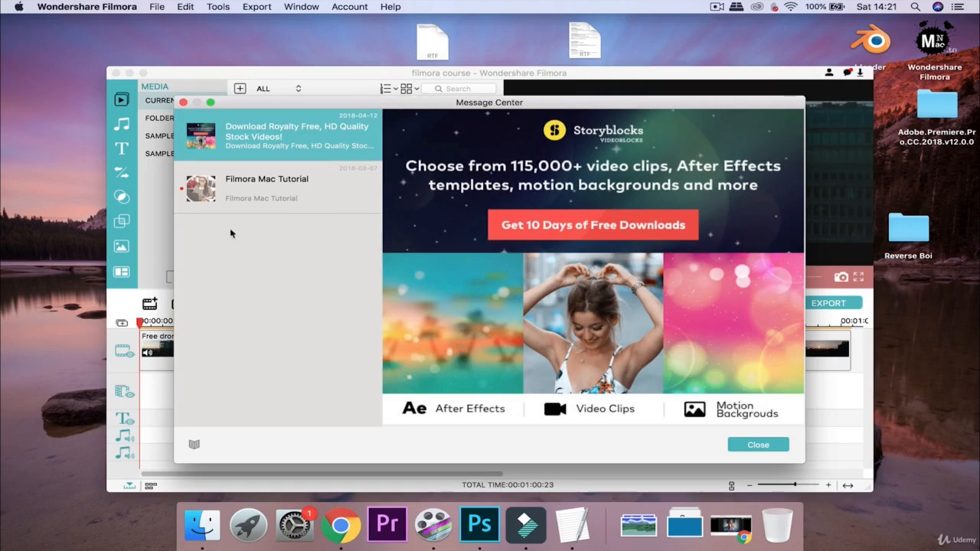
{"action": "left_click", "coordinate": [183, 102]}
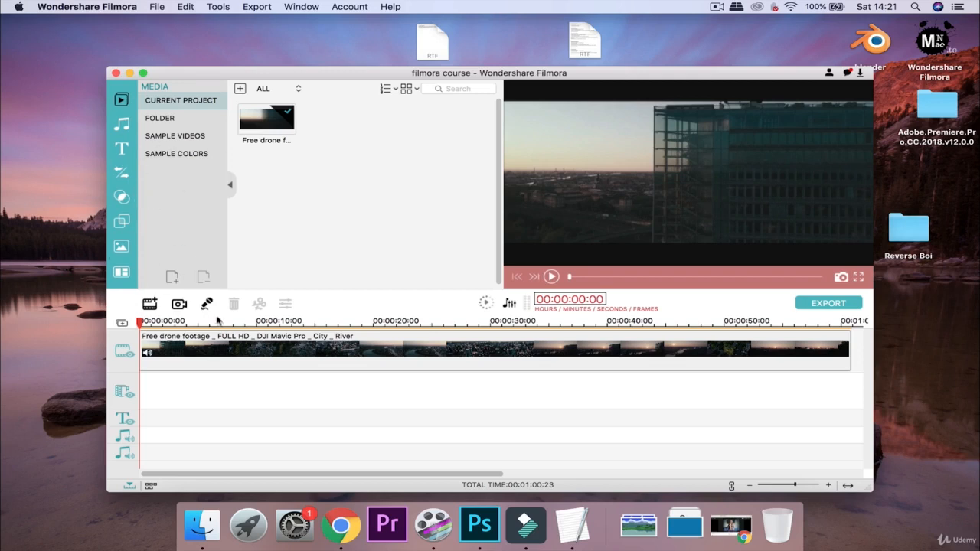
Step: Open Advanced Color Tuning for the drone footage clip on the timeline and look over its adjustment settings
{"action": "left_click", "coordinate": [230, 342]}
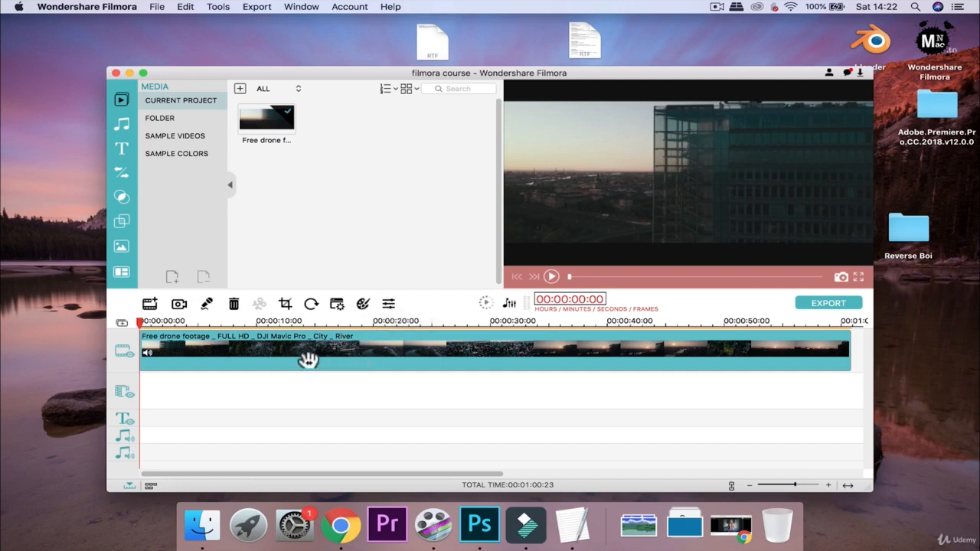
{"action": "left_click", "coordinate": [363, 305]}
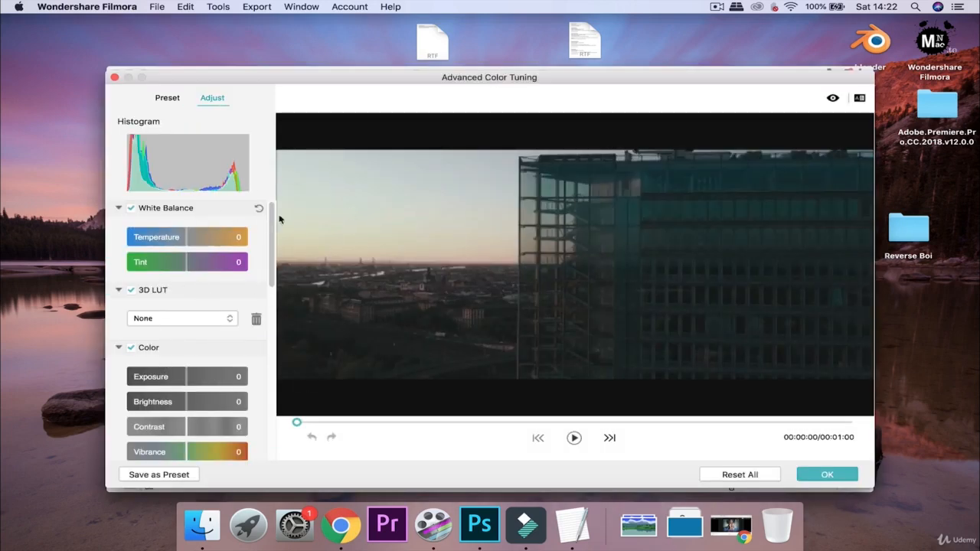
{"action": "scroll", "coordinate": [157, 261], "scroll_direction": "down", "scroll_amount": 8}
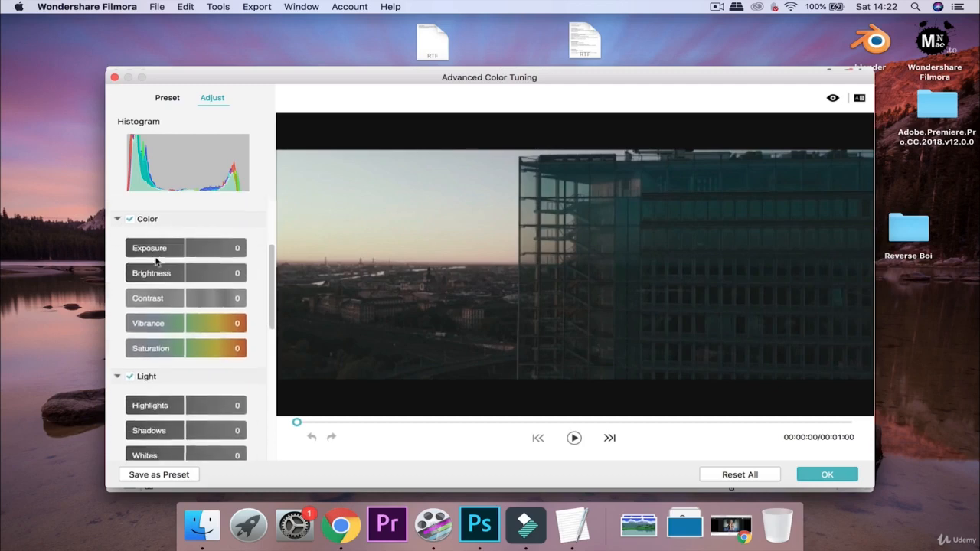
{"action": "scroll", "coordinate": [156, 261], "scroll_direction": "down", "scroll_amount": 3}
{"action": "scroll", "coordinate": [156, 261], "scroll_direction": "up", "scroll_amount": 10}
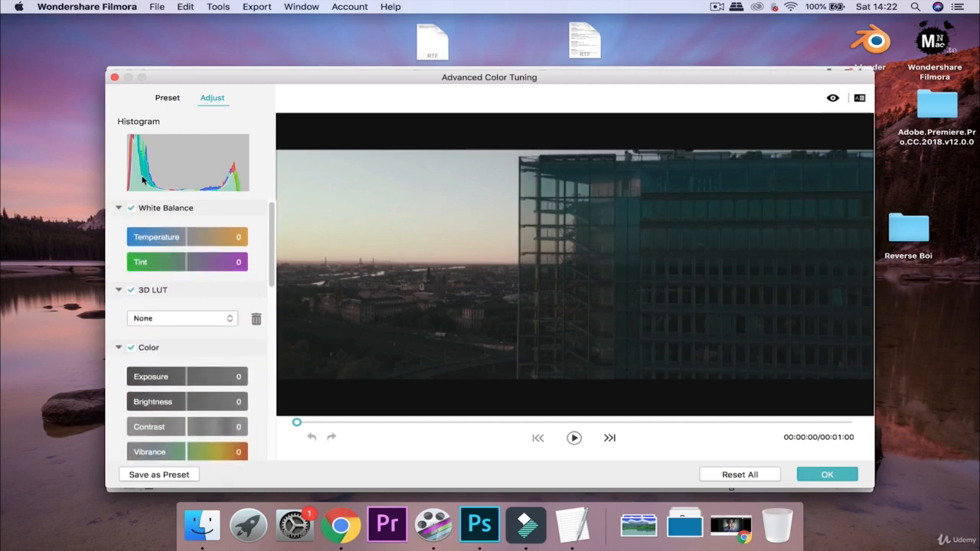
Step: Collapse the White Balance, 3D LUT, Color, Light, HSL and Vignette adjustment sections
{"action": "left_click", "coordinate": [119, 209]}
{"action": "left_click", "coordinate": [118, 224]}
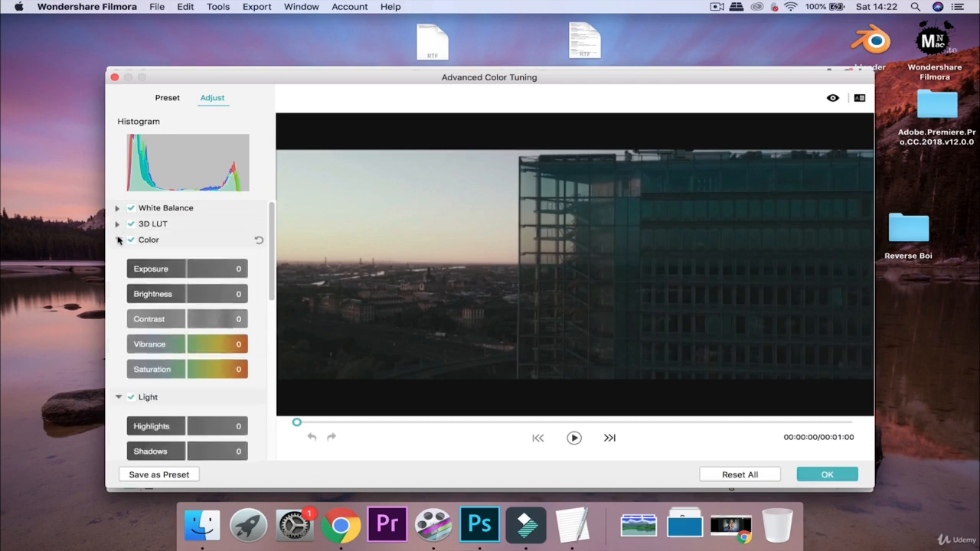
{"action": "left_click", "coordinate": [118, 240]}
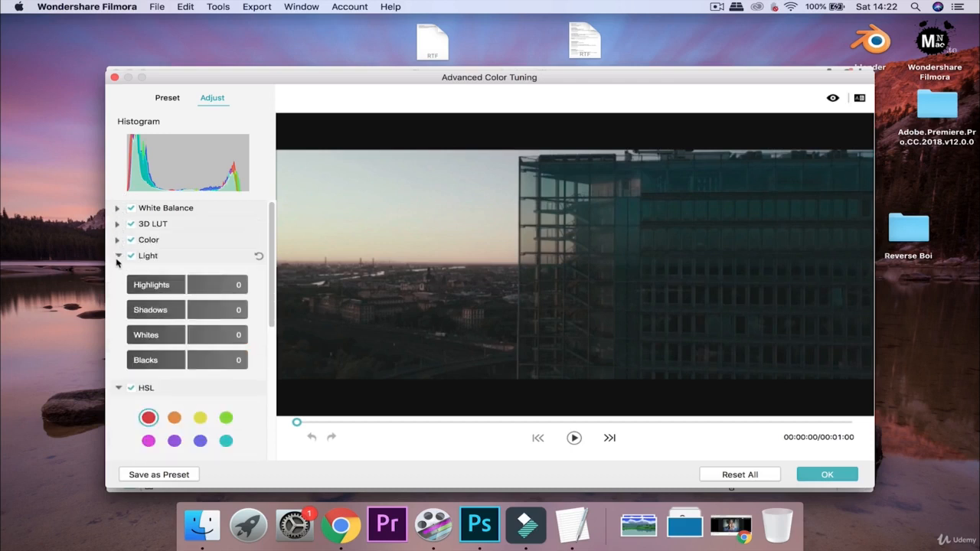
{"action": "left_click", "coordinate": [118, 257]}
{"action": "left_click", "coordinate": [119, 273]}
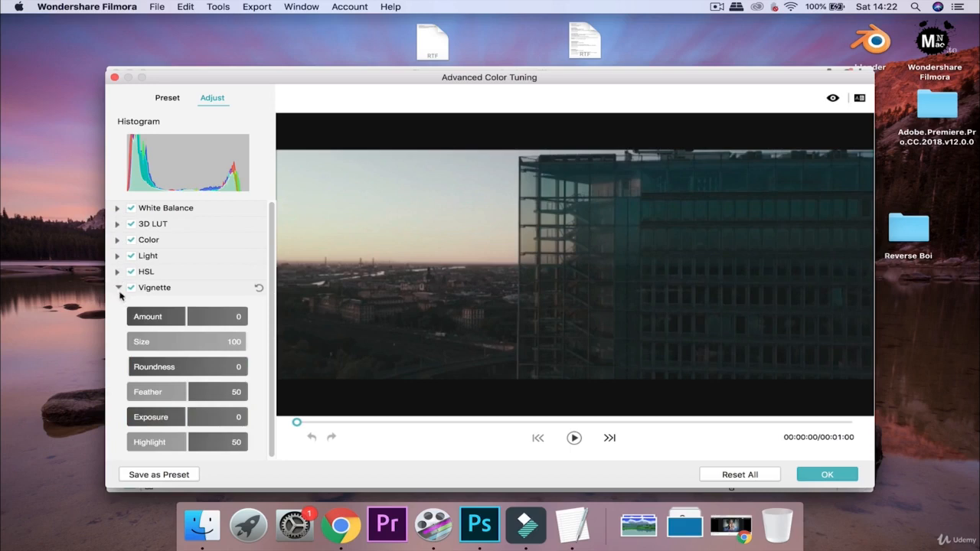
{"action": "left_click", "coordinate": [119, 289]}
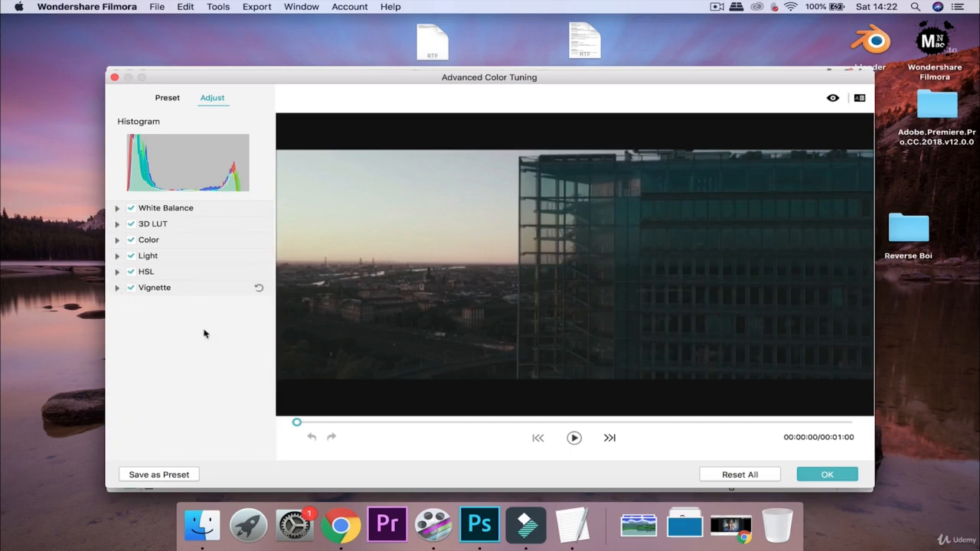
Step: Browse the color presets and try Gravity and Harry Potter on the drone clip
{"action": "left_click", "coordinate": [167, 98]}
{"action": "scroll", "coordinate": [184, 285], "scroll_direction": "down", "scroll_amount": 5}
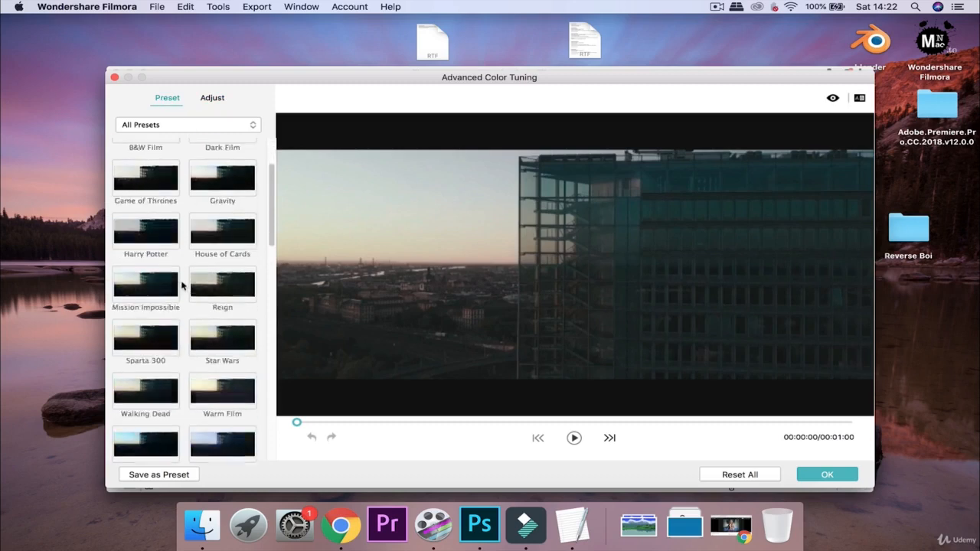
{"action": "scroll", "coordinate": [182, 284], "scroll_direction": "down", "scroll_amount": 10}
{"action": "scroll", "coordinate": [182, 285], "scroll_direction": "up", "scroll_amount": 15}
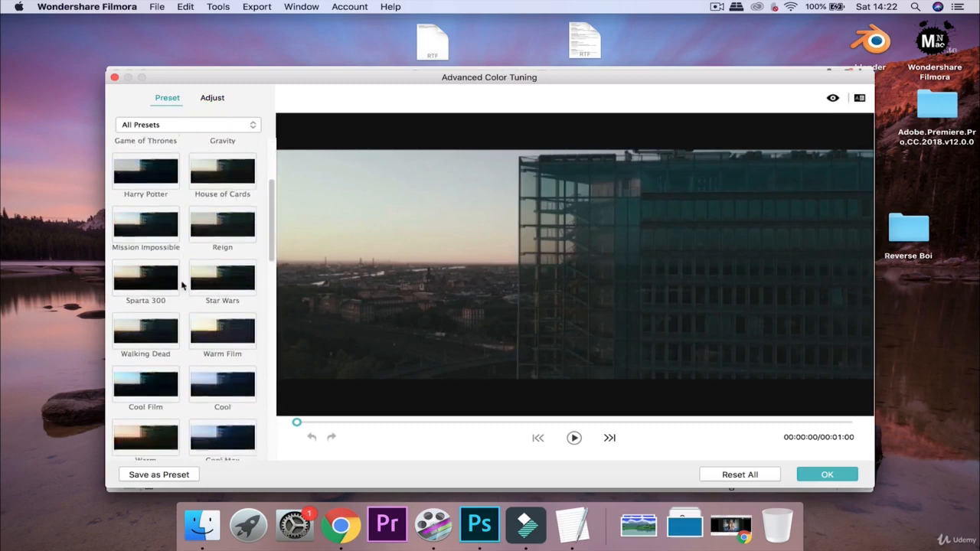
{"action": "left_click", "coordinate": [211, 98]}
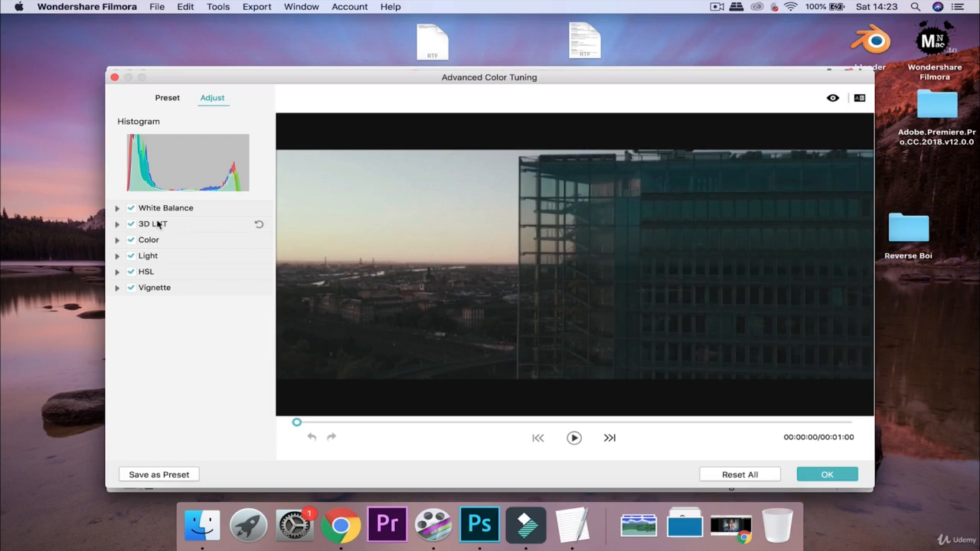
{"action": "left_click", "coordinate": [167, 98]}
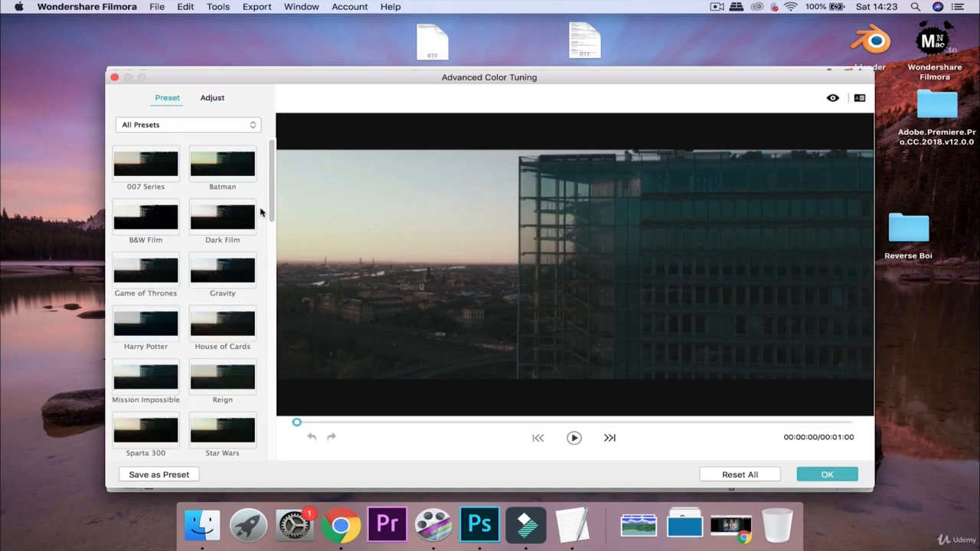
{"action": "left_click", "coordinate": [205, 279]}
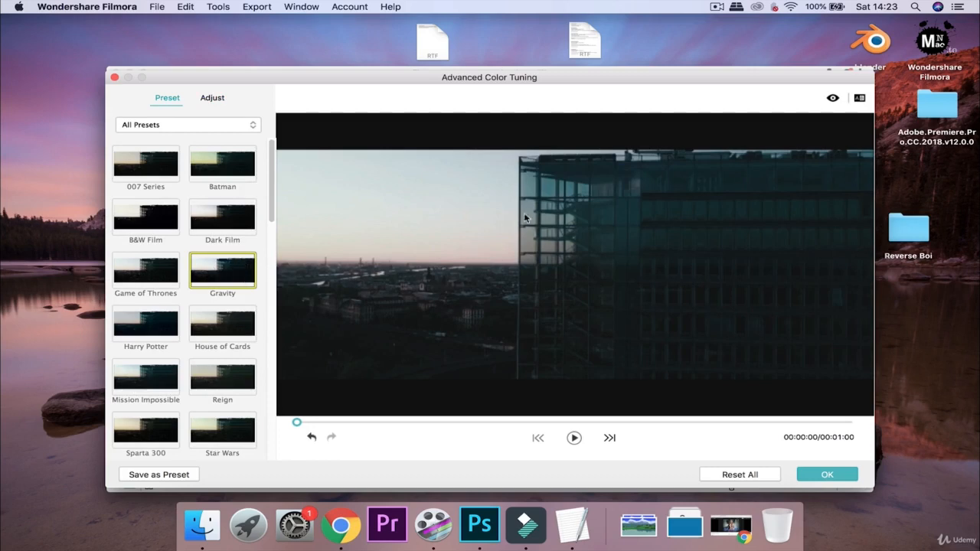
{"action": "left_click", "coordinate": [164, 323]}
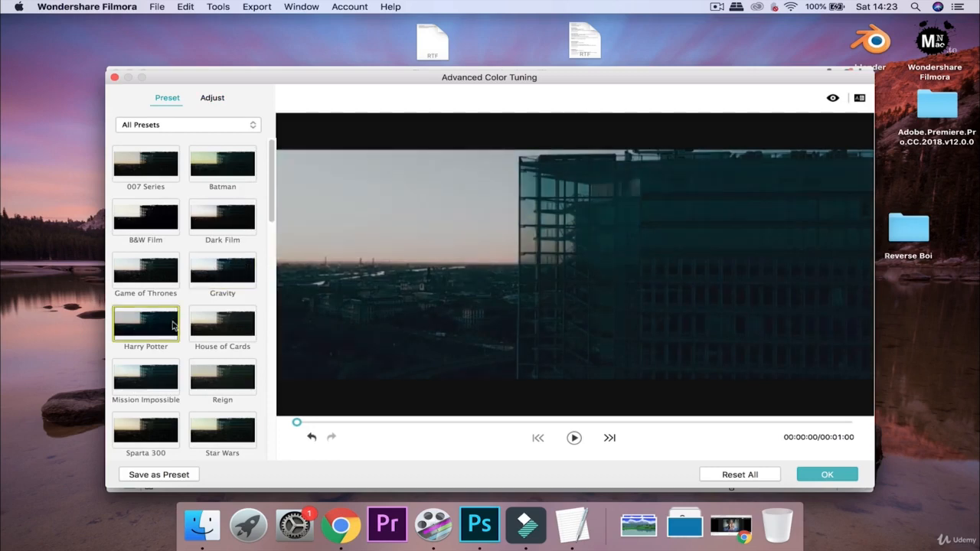
Step: Try the Warm, Walking Dead, Boost Color and Fantasy presets on the drone clip
{"action": "scroll", "coordinate": [193, 312], "scroll_direction": "down", "scroll_amount": 5}
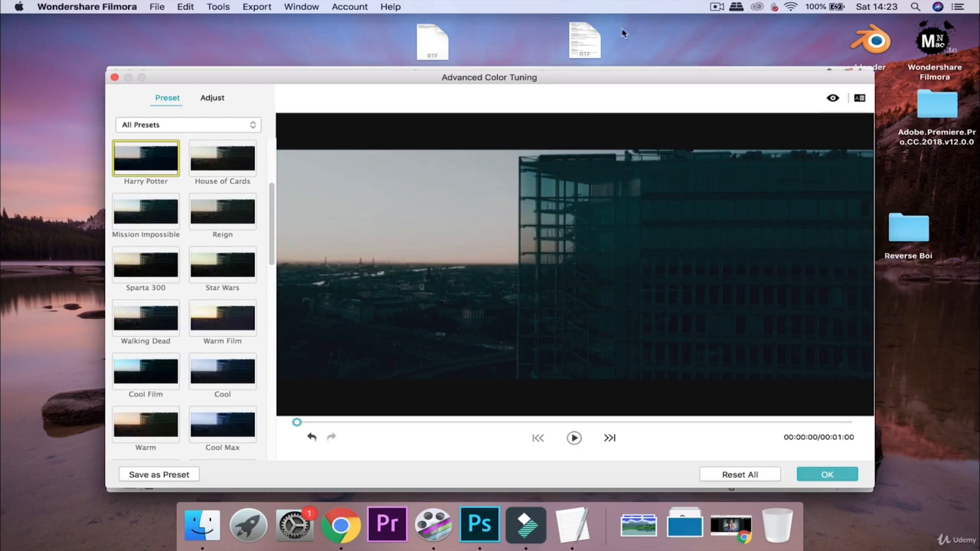
{"action": "left_click", "coordinate": [122, 431]}
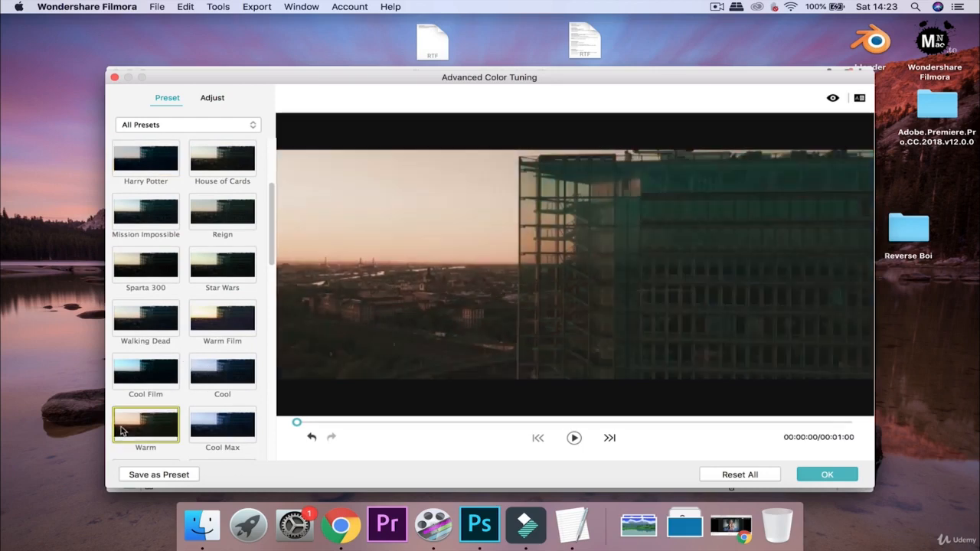
{"action": "left_click", "coordinate": [155, 315]}
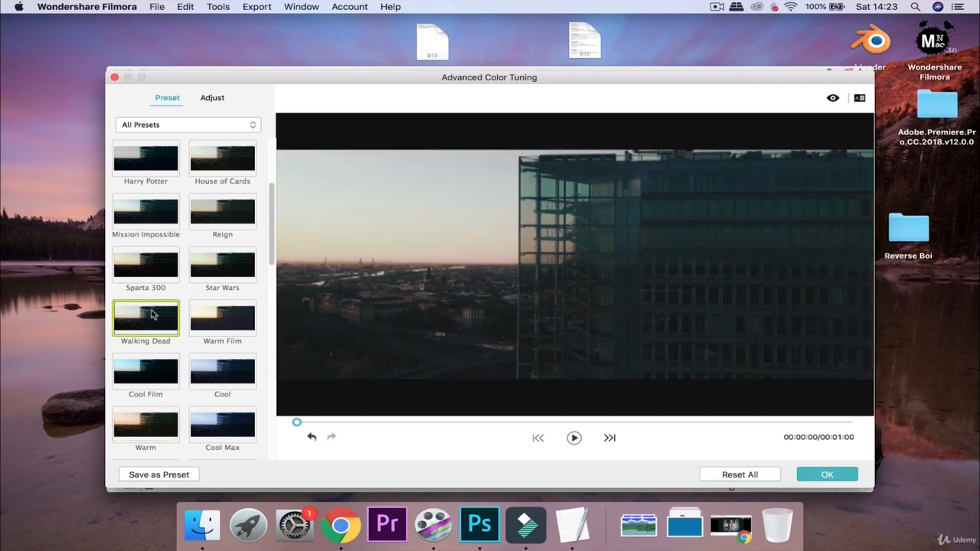
{"action": "scroll", "coordinate": [201, 319], "scroll_direction": "down", "scroll_amount": 3}
{"action": "left_click", "coordinate": [211, 349]}
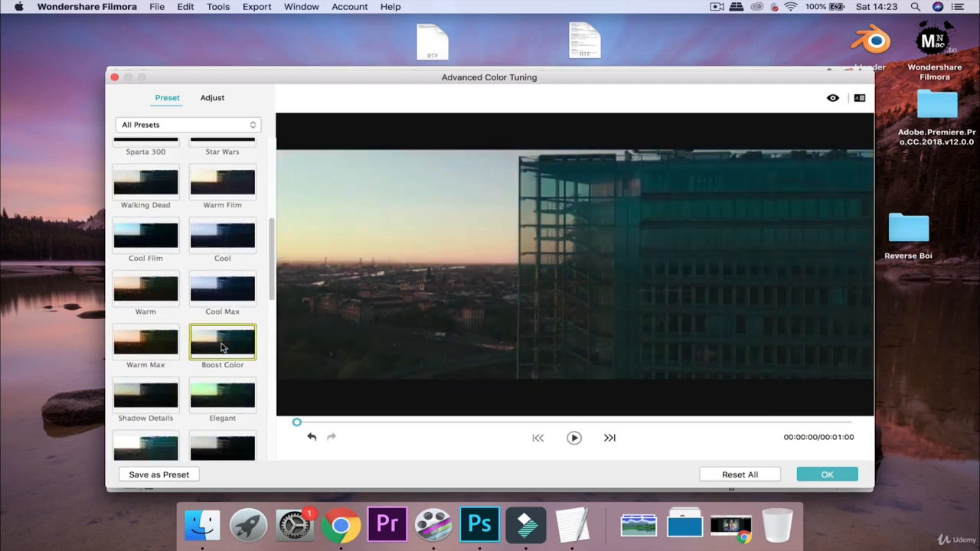
{"action": "scroll", "coordinate": [189, 304], "scroll_direction": "down", "scroll_amount": 4}
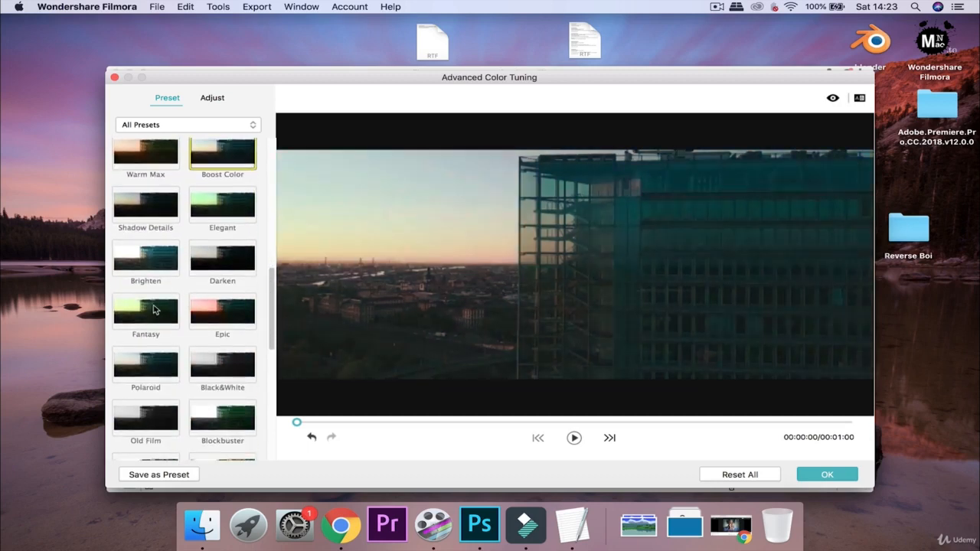
{"action": "left_click", "coordinate": [155, 308]}
Step: Try the Film Stock and Batman presets on the drone clip
{"action": "scroll", "coordinate": [142, 325], "scroll_direction": "down", "scroll_amount": 4}
{"action": "scroll", "coordinate": [142, 325], "scroll_direction": "down", "scroll_amount": 4}
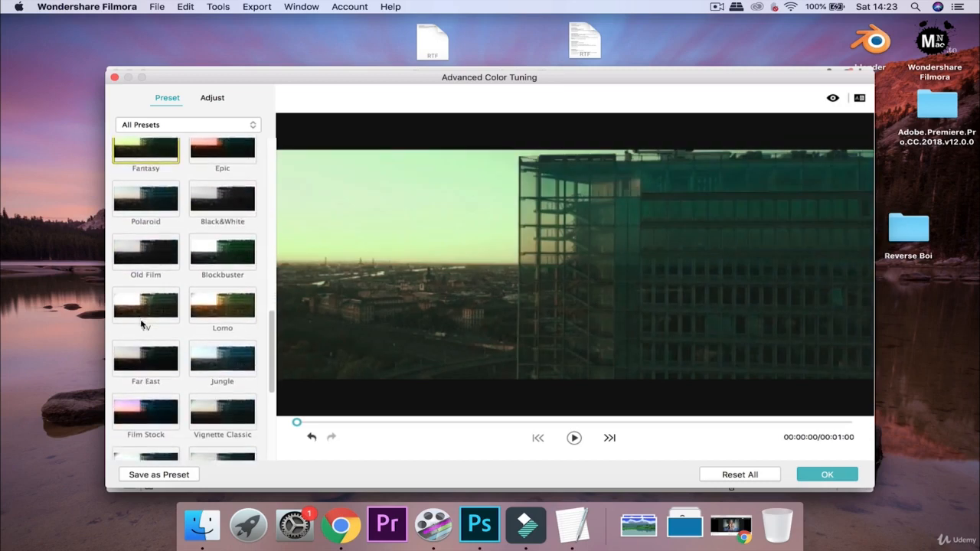
{"action": "left_click", "coordinate": [148, 321]}
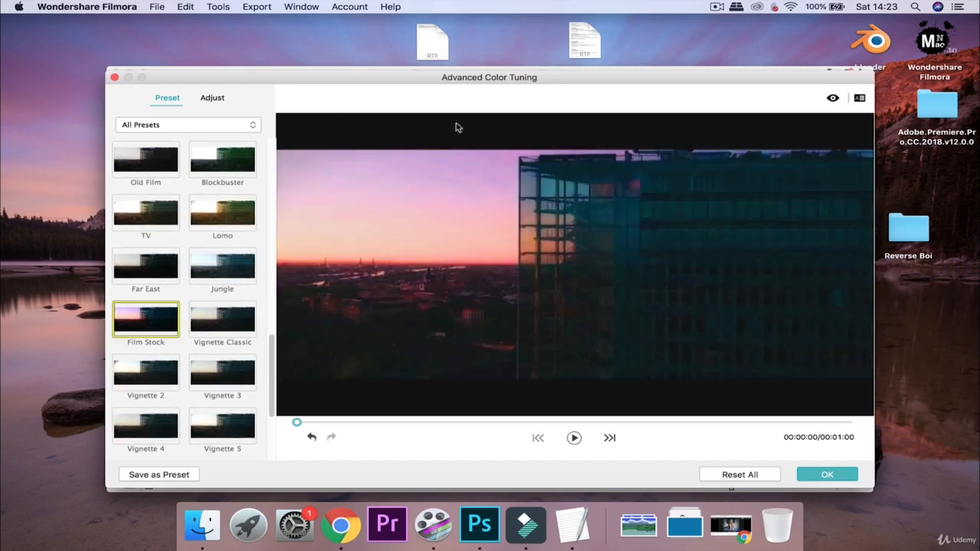
{"action": "scroll", "coordinate": [149, 258], "scroll_direction": "down", "scroll_amount": 4}
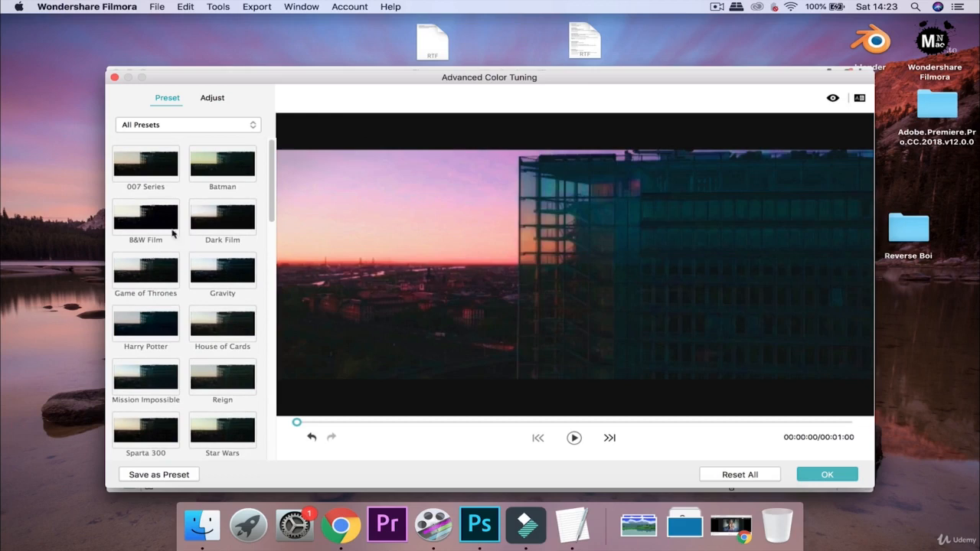
{"action": "left_click", "coordinate": [205, 168]}
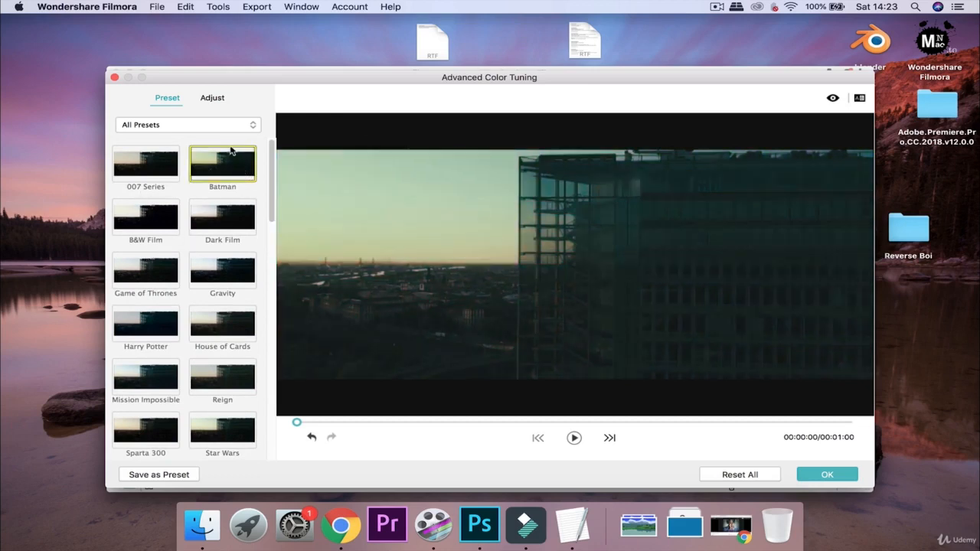
Step: Apply the 007 Series preset to the drone clip
{"action": "left_click", "coordinate": [211, 97]}
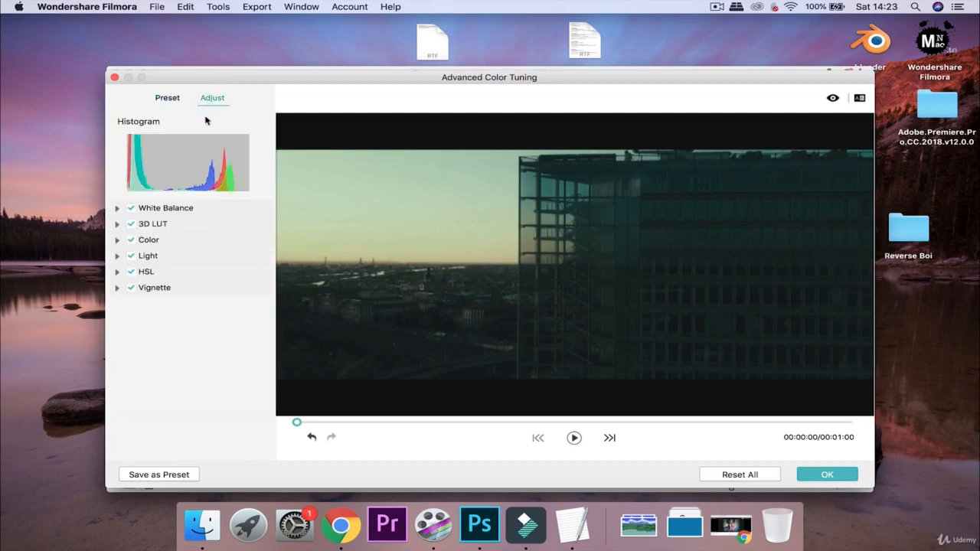
{"action": "left_click", "coordinate": [167, 98]}
{"action": "left_click", "coordinate": [215, 99]}
{"action": "left_click", "coordinate": [167, 98]}
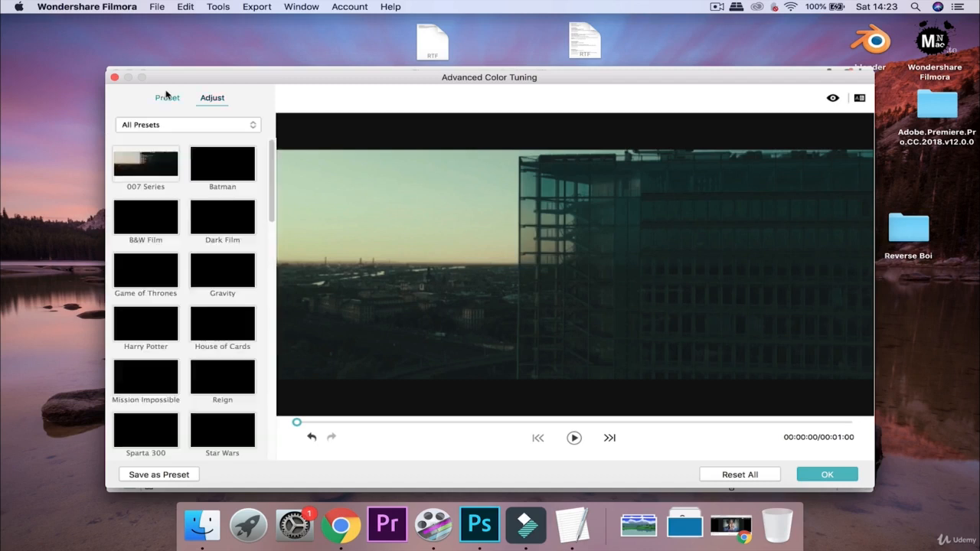
{"action": "left_click", "coordinate": [170, 153]}
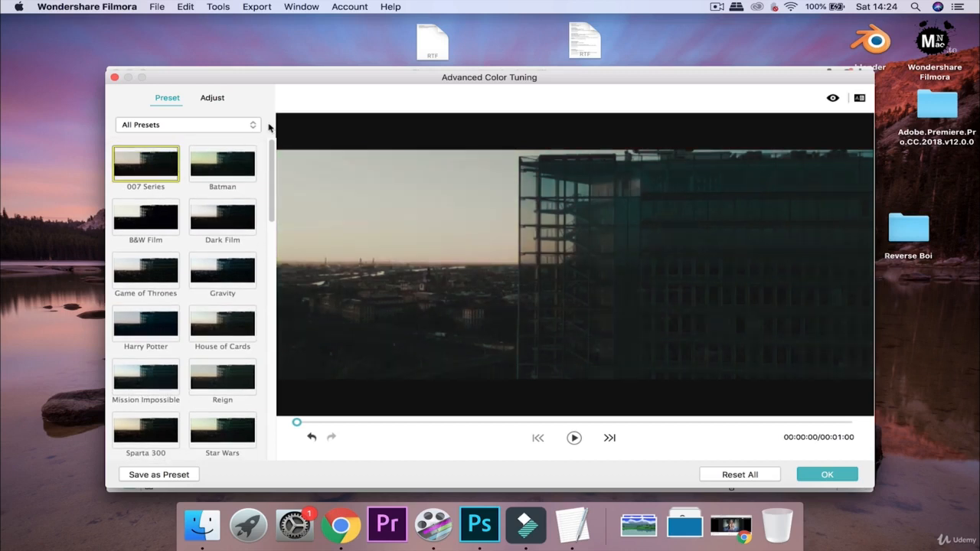
Step: Set the clip's white balance to a temperature of 35 and a tint of 15
{"action": "left_click", "coordinate": [218, 100]}
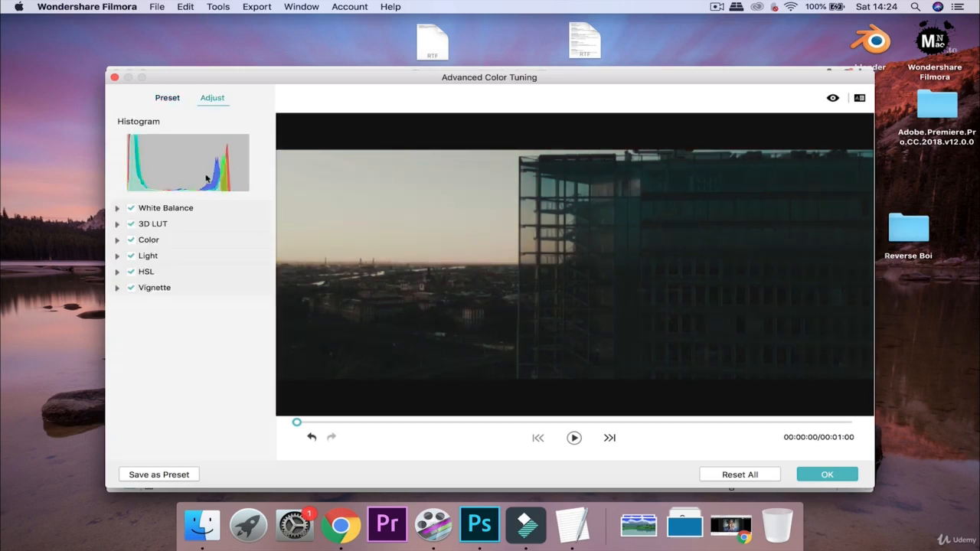
{"action": "left_click", "coordinate": [118, 209]}
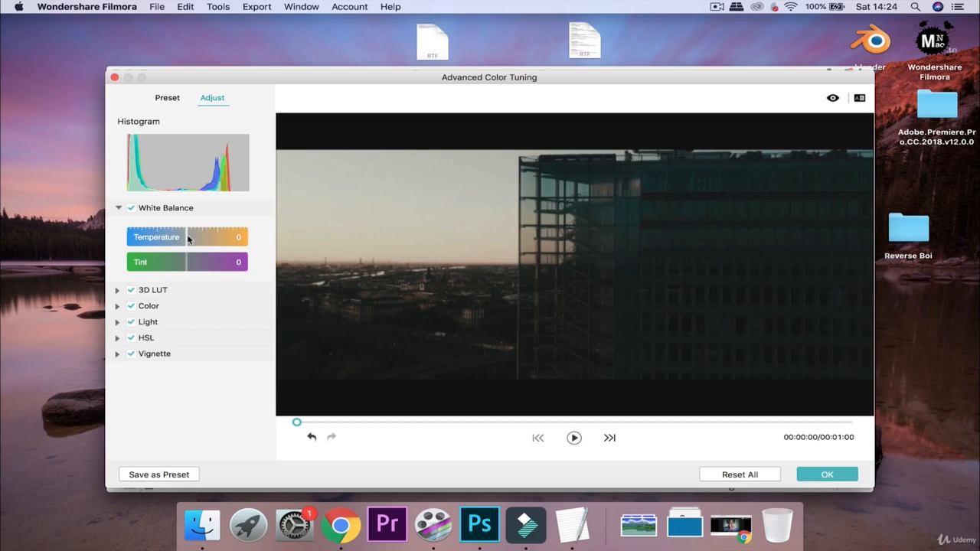
{"action": "mouse_move", "coordinate": [187, 238]}
{"action": "left_mouse_down"}
{"action": "mouse_move", "coordinate": [216, 245]}
{"action": "mouse_move", "coordinate": [205, 243]}
{"action": "mouse_move", "coordinate": [205, 267]}
{"action": "mouse_move", "coordinate": [170, 265]}
{"action": "mouse_move", "coordinate": [196, 266]}
{"action": "left_mouse_up"}
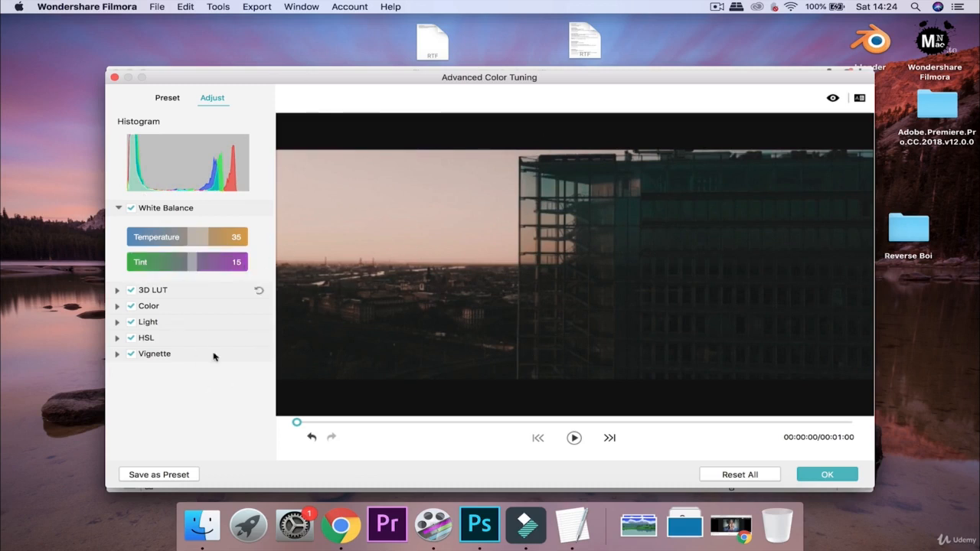
Step: Check the option to load a new LUT file, cancel it, and set the clip's 3D LUT to None
{"action": "left_click", "coordinate": [119, 208]}
{"action": "left_click", "coordinate": [118, 223]}
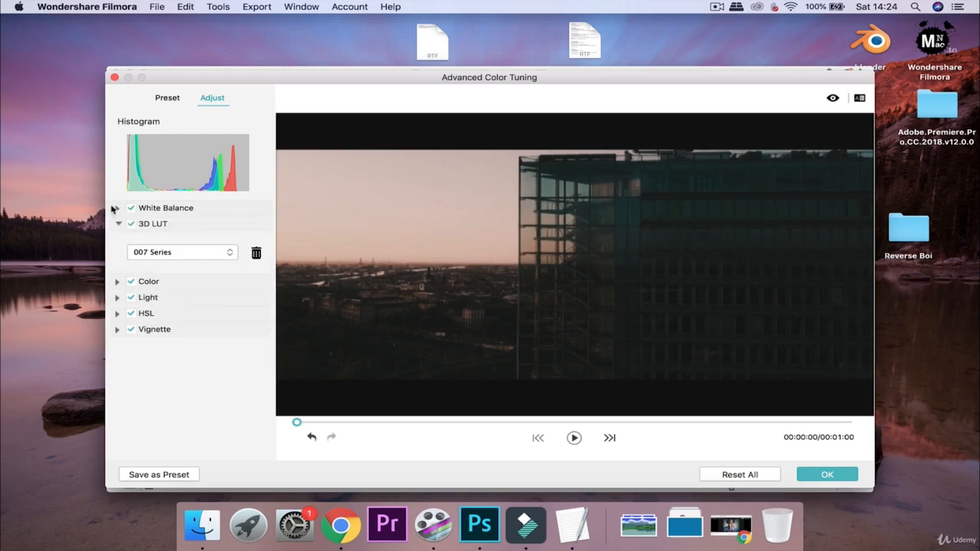
{"action": "left_click", "coordinate": [167, 98]}
{"action": "left_click", "coordinate": [213, 97]}
{"action": "left_click", "coordinate": [217, 257]}
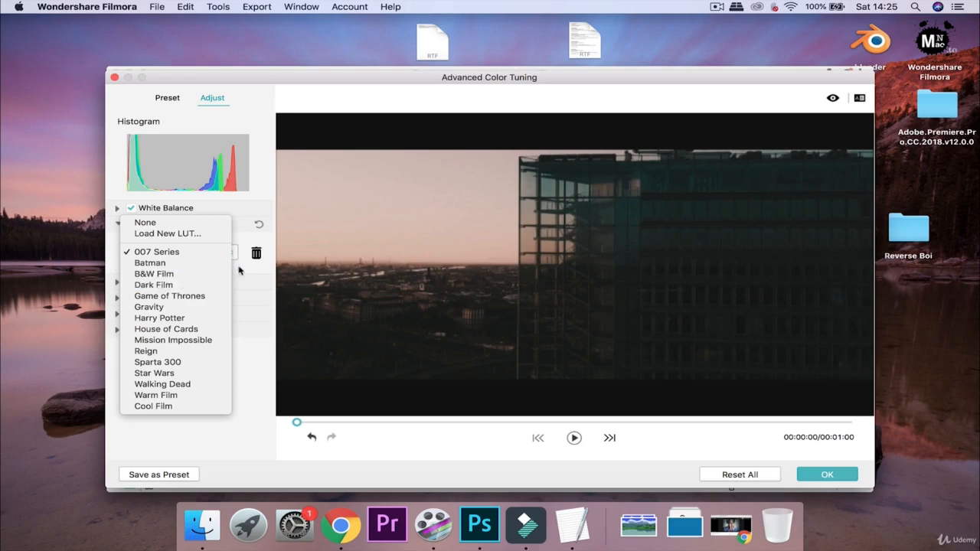
{"action": "left_click", "coordinate": [167, 234]}
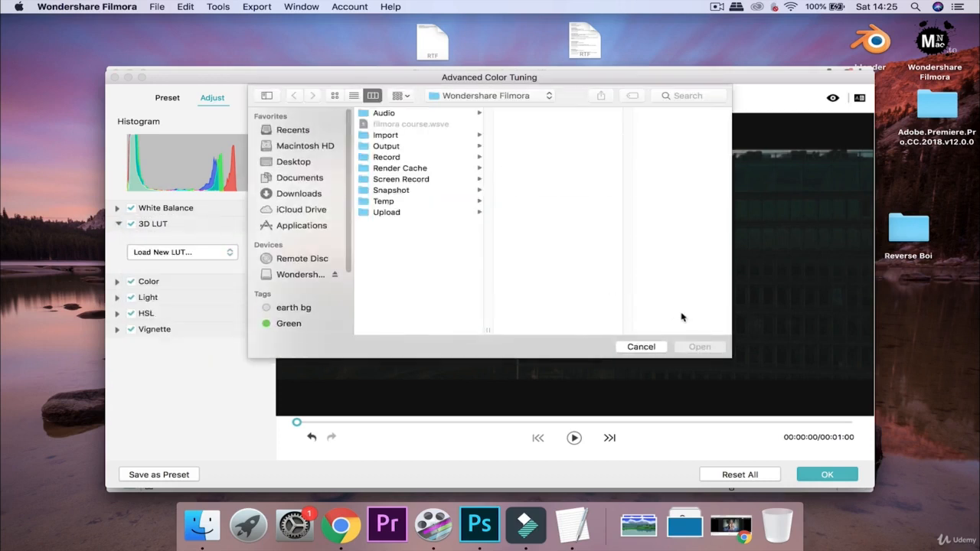
{"action": "left_click", "coordinate": [641, 347]}
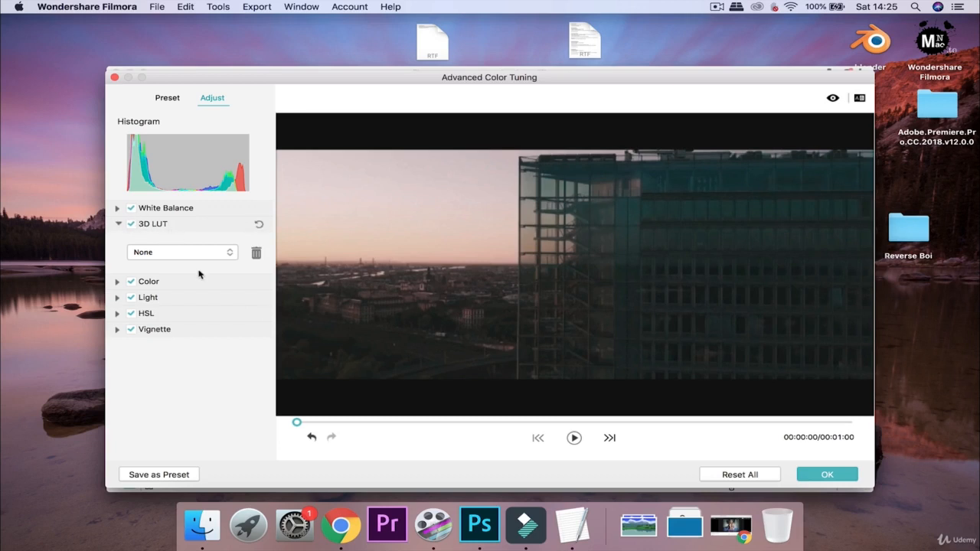
{"action": "left_click", "coordinate": [118, 224]}
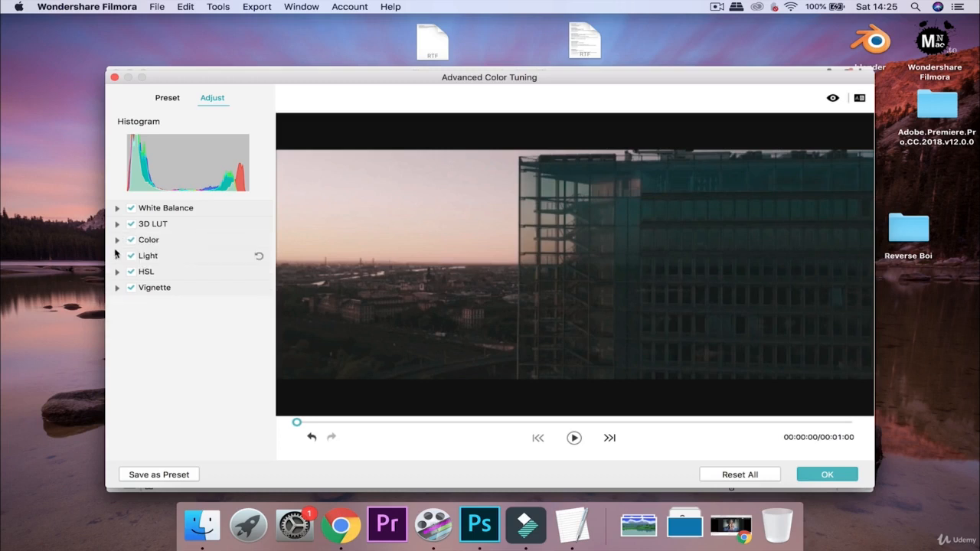
Step: Set the clip's Color values to exposure 0, brightness 10, contrast 15, vibrance 10 and saturation 5
{"action": "left_click", "coordinate": [117, 241]}
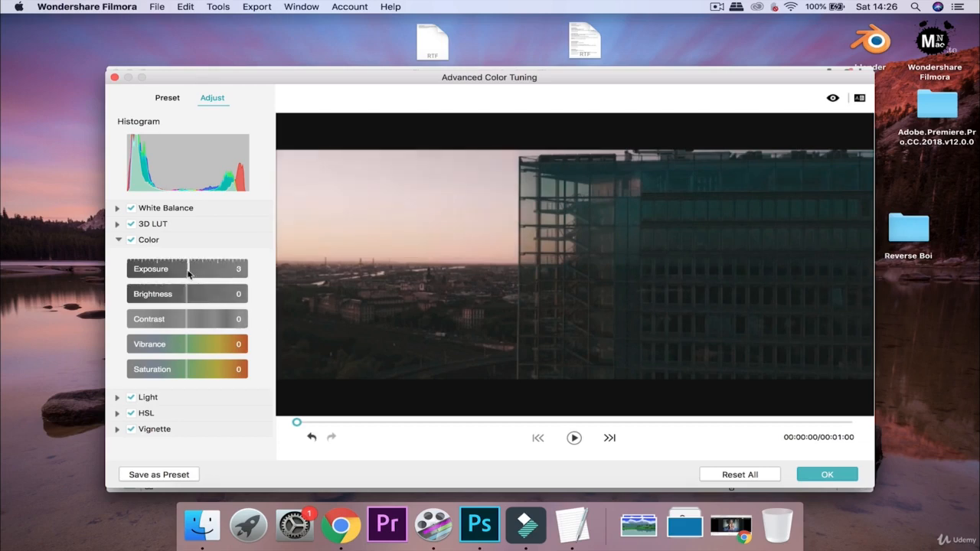
{"action": "mouse_move", "coordinate": [188, 274]}
{"action": "left_mouse_down"}
{"action": "mouse_move", "coordinate": [206, 277]}
{"action": "mouse_move", "coordinate": [141, 280]}
{"action": "mouse_move", "coordinate": [186, 275]}
{"action": "left_mouse_up"}
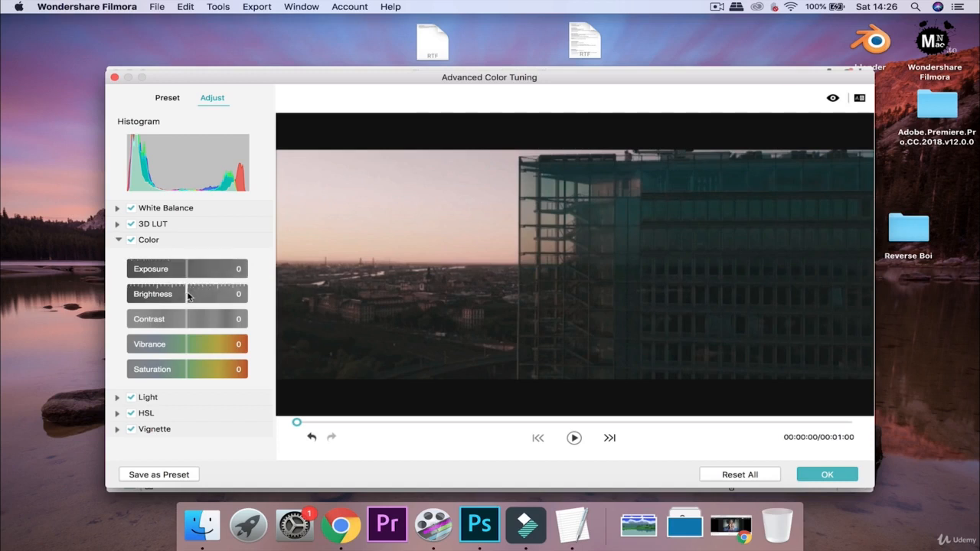
{"action": "mouse_move", "coordinate": [188, 297]}
{"action": "left_mouse_down"}
{"action": "mouse_move", "coordinate": [217, 301]}
{"action": "mouse_move", "coordinate": [192, 299]}
{"action": "left_mouse_up"}
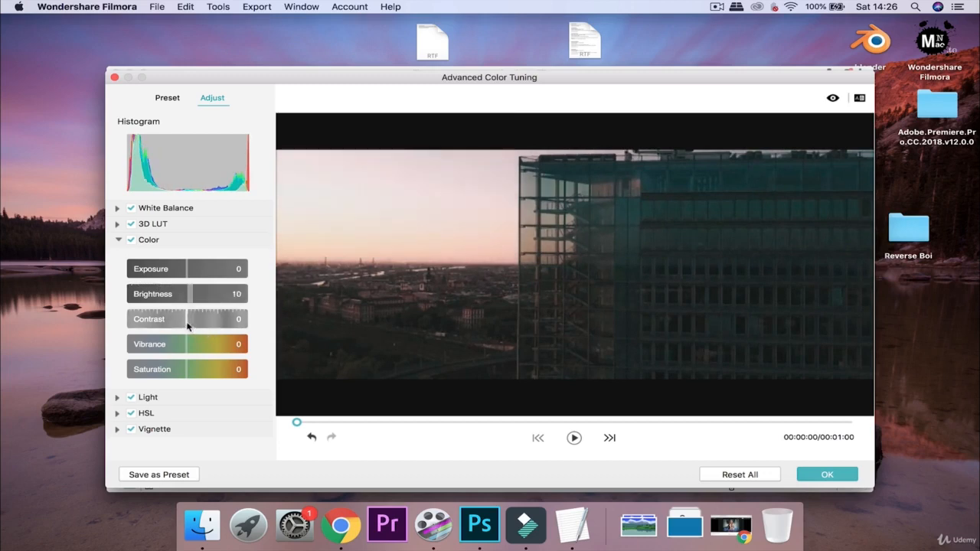
{"action": "mouse_move", "coordinate": [188, 326]}
{"action": "left_mouse_down"}
{"action": "mouse_move", "coordinate": [249, 331]}
{"action": "mouse_move", "coordinate": [128, 337]}
{"action": "mouse_move", "coordinate": [204, 328]}
{"action": "mouse_move", "coordinate": [197, 333]}
{"action": "left_mouse_up"}
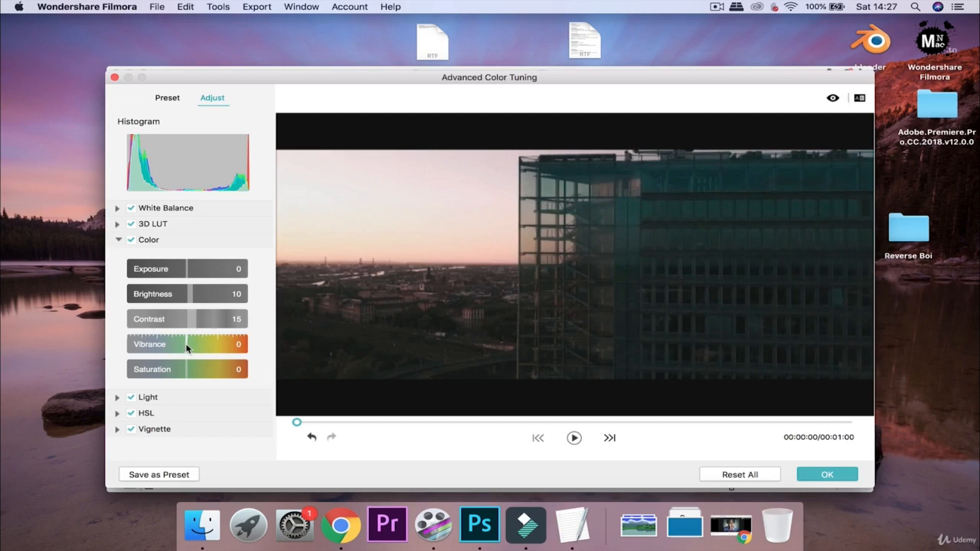
{"action": "left_click_drag", "start_coordinate": [186, 349], "coordinate": [190, 373]}
{"action": "left_click", "coordinate": [189, 369]}
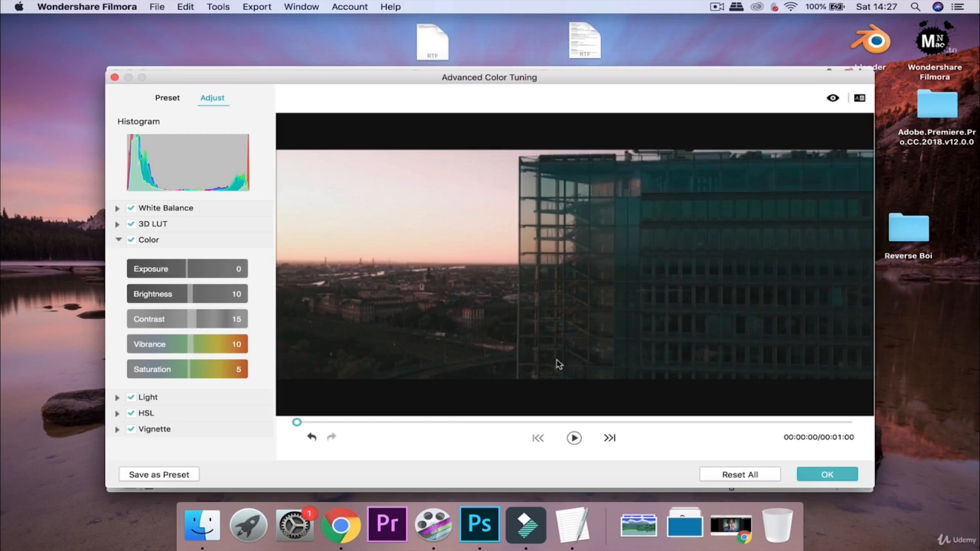
Step: Switch the Color and White Balance adjustments off and back on to compare the grade
{"action": "left_click", "coordinate": [131, 240]}
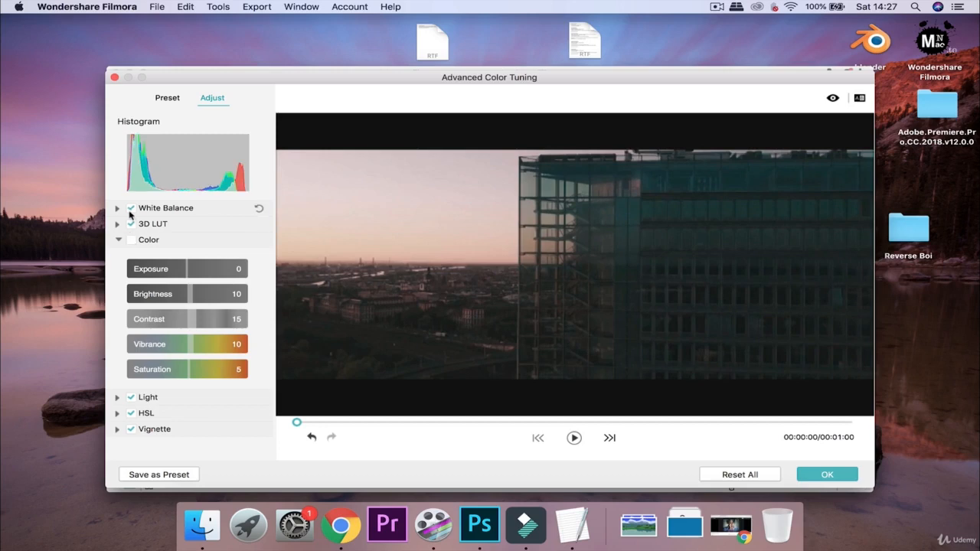
{"action": "left_click", "coordinate": [131, 209]}
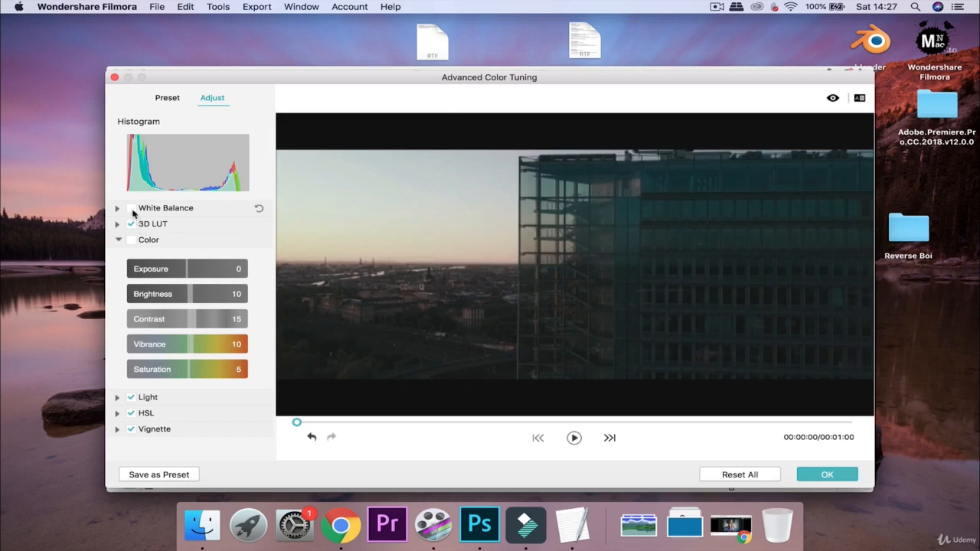
{"action": "left_click", "coordinate": [131, 239]}
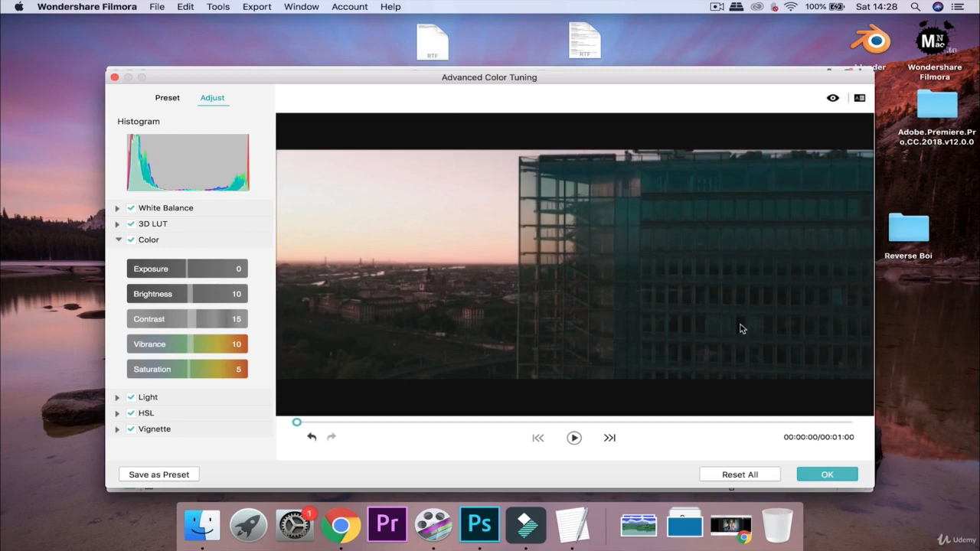
Step: Play the graded clip briefly and return the playhead to the start
{"action": "left_click", "coordinate": [575, 441]}
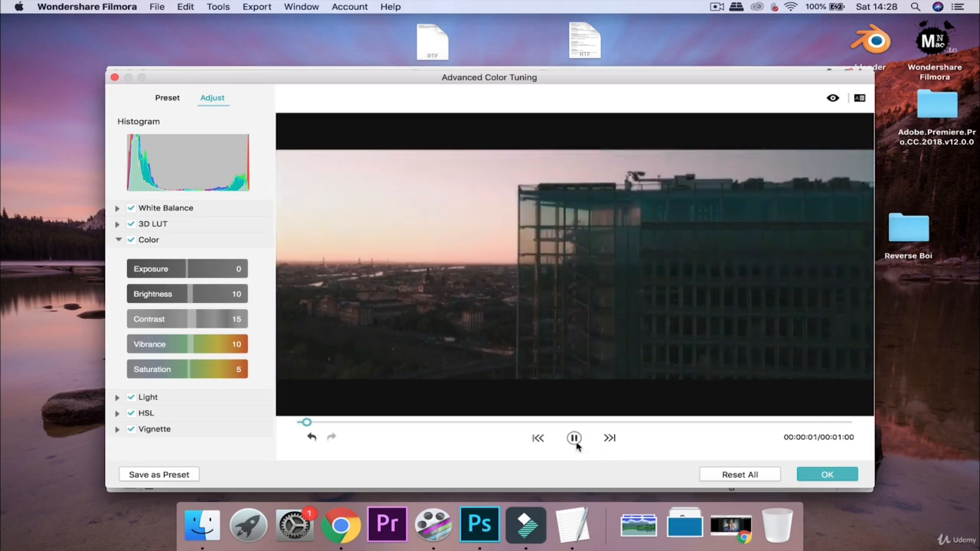
{"action": "left_click", "coordinate": [576, 443]}
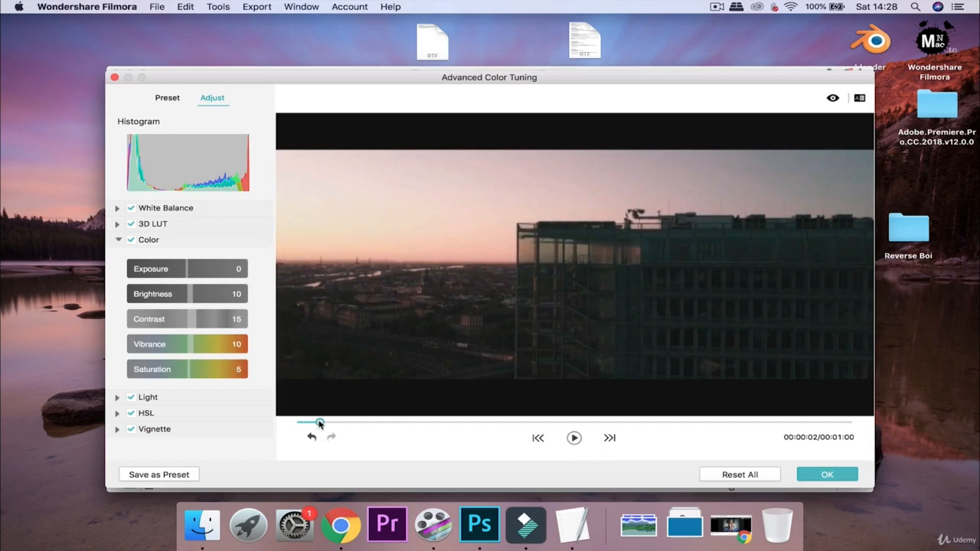
{"action": "left_click_drag", "start_coordinate": [318, 424], "coordinate": [297, 423]}
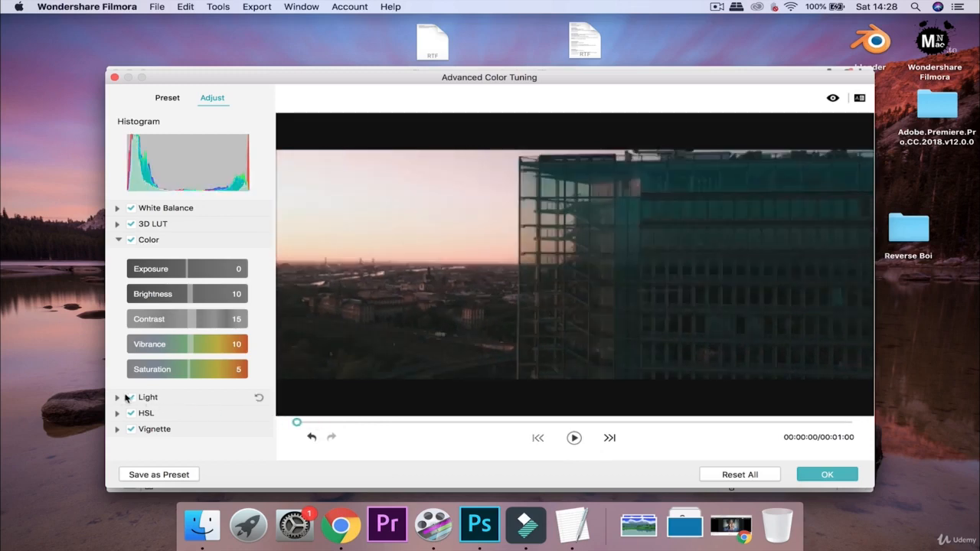
Step: Set the clip's Light values to highlights -25, shadows -15, whites -12 and blacks 14
{"action": "left_click", "coordinate": [118, 239]}
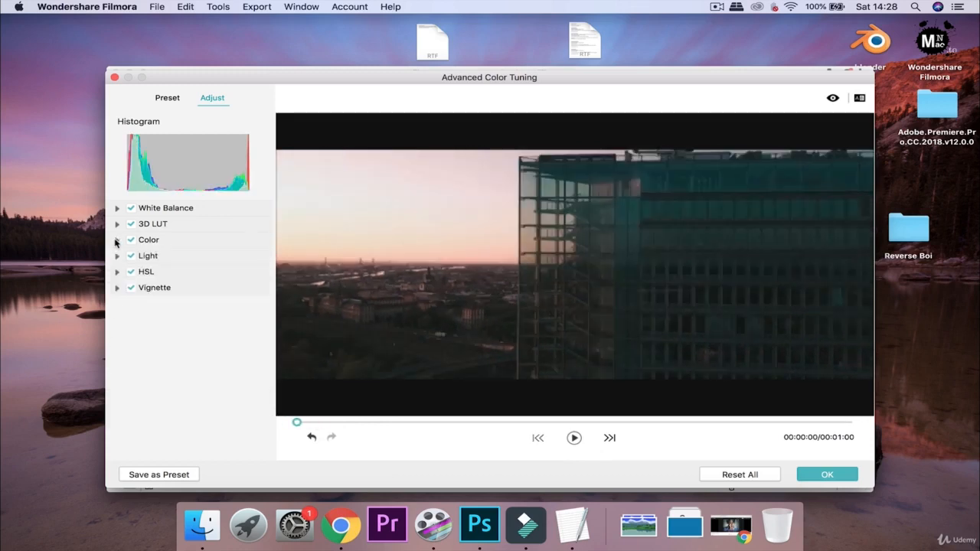
{"action": "left_click", "coordinate": [118, 256]}
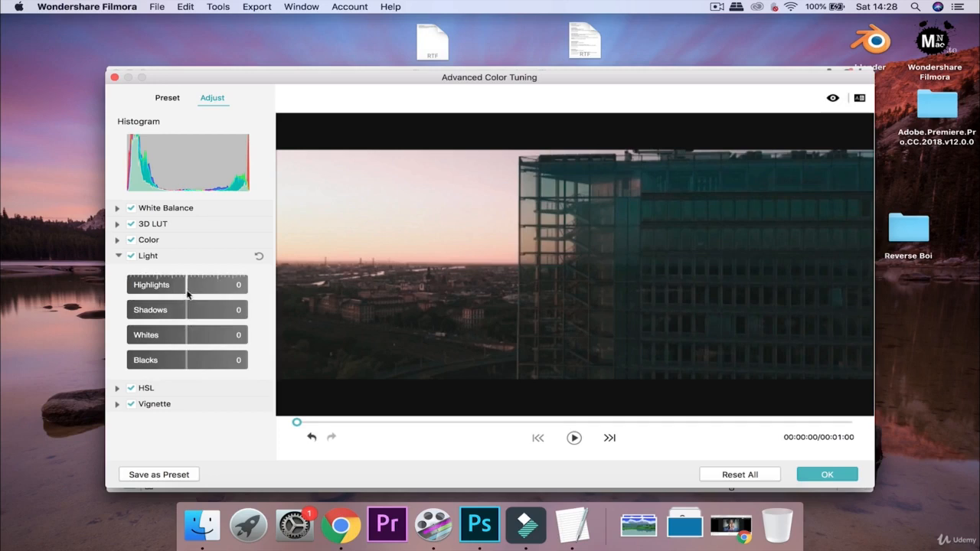
{"action": "mouse_move", "coordinate": [188, 294]}
{"action": "left_mouse_down"}
{"action": "mouse_move", "coordinate": [242, 295]}
{"action": "mouse_move", "coordinate": [191, 291]}
{"action": "mouse_move", "coordinate": [197, 283]}
{"action": "mouse_move", "coordinate": [273, 296]}
{"action": "mouse_move", "coordinate": [171, 285]}
{"action": "mouse_move", "coordinate": [131, 300]}
{"action": "mouse_move", "coordinate": [173, 301]}
{"action": "left_mouse_up"}
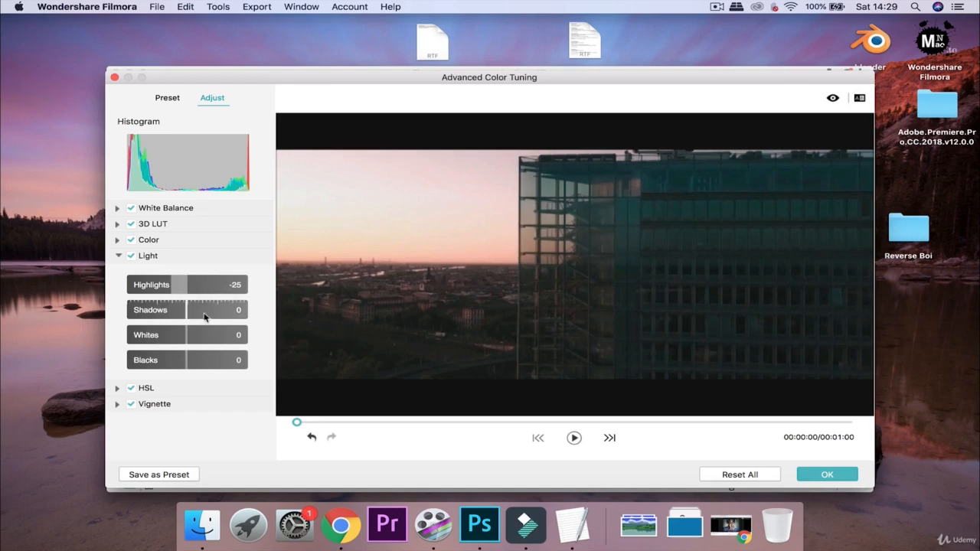
{"action": "left_click_drag", "start_coordinate": [188, 308], "coordinate": [247, 328]}
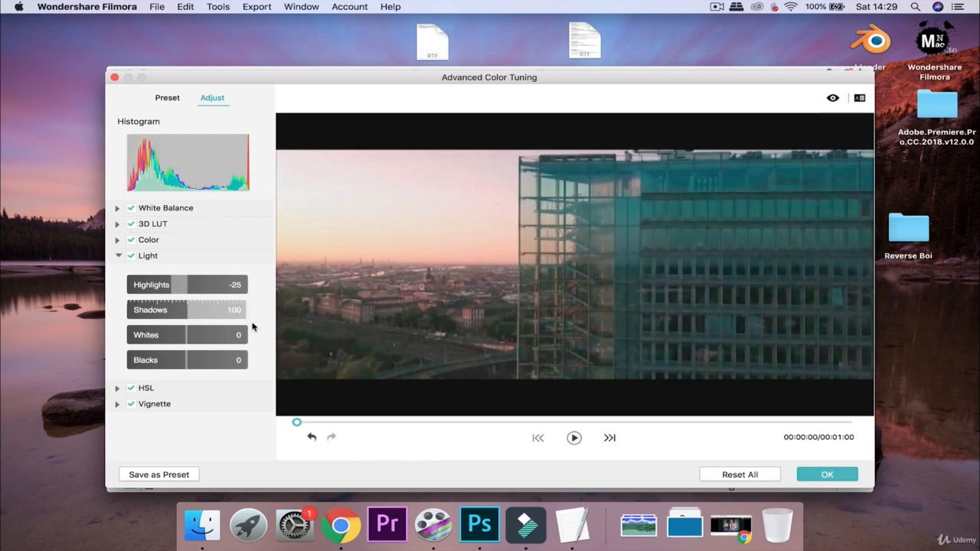
{"action": "left_click_drag", "start_coordinate": [241, 310], "coordinate": [189, 314]}
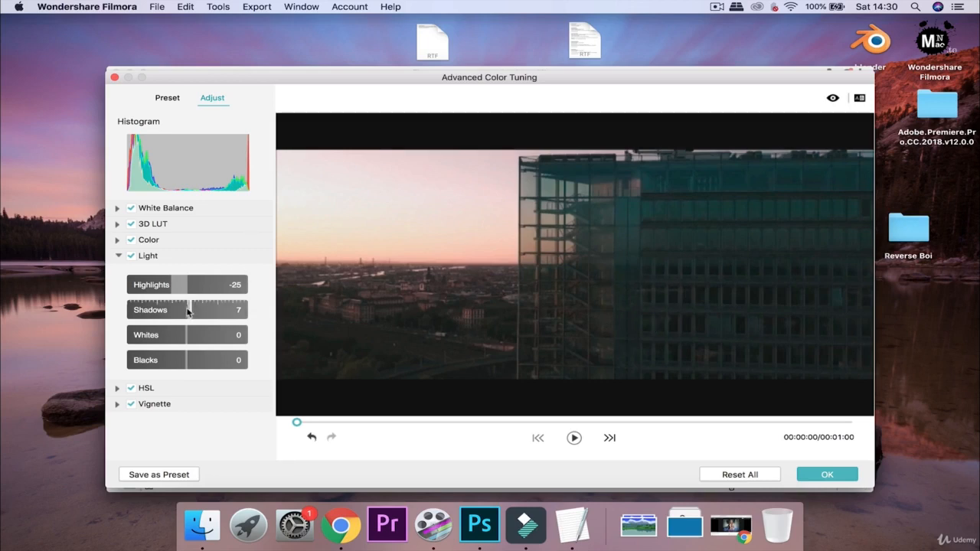
{"action": "mouse_move", "coordinate": [191, 310]}
{"action": "left_mouse_down"}
{"action": "mouse_move", "coordinate": [236, 311]}
{"action": "mouse_move", "coordinate": [179, 319]}
{"action": "left_mouse_up"}
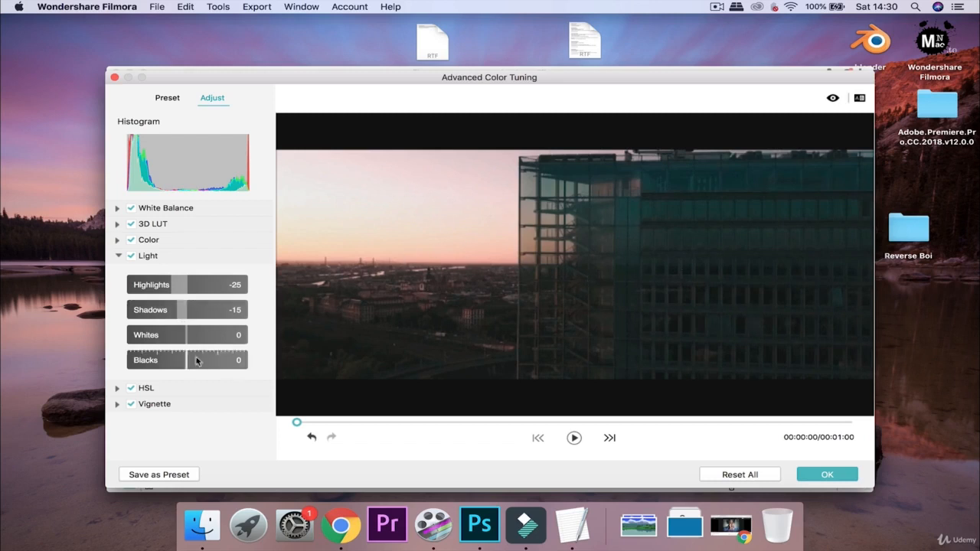
{"action": "mouse_move", "coordinate": [188, 339]}
{"action": "left_mouse_down"}
{"action": "mouse_move", "coordinate": [167, 344]}
{"action": "mouse_move", "coordinate": [233, 361]}
{"action": "mouse_move", "coordinate": [177, 362]}
{"action": "mouse_move", "coordinate": [188, 363]}
{"action": "mouse_move", "coordinate": [183, 330]}
{"action": "mouse_move", "coordinate": [235, 334]}
{"action": "mouse_move", "coordinate": [196, 351]}
{"action": "mouse_move", "coordinate": [180, 347]}
{"action": "mouse_move", "coordinate": [184, 354]}
{"action": "left_mouse_up"}
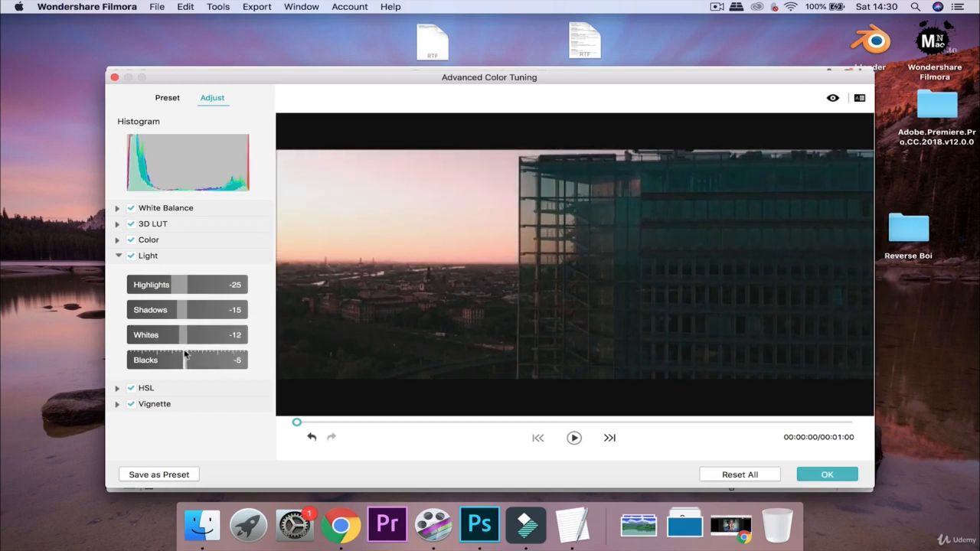
{"action": "mouse_move", "coordinate": [182, 363]}
{"action": "left_mouse_down"}
{"action": "mouse_move", "coordinate": [275, 389]}
{"action": "mouse_move", "coordinate": [194, 376]}
{"action": "left_mouse_up"}
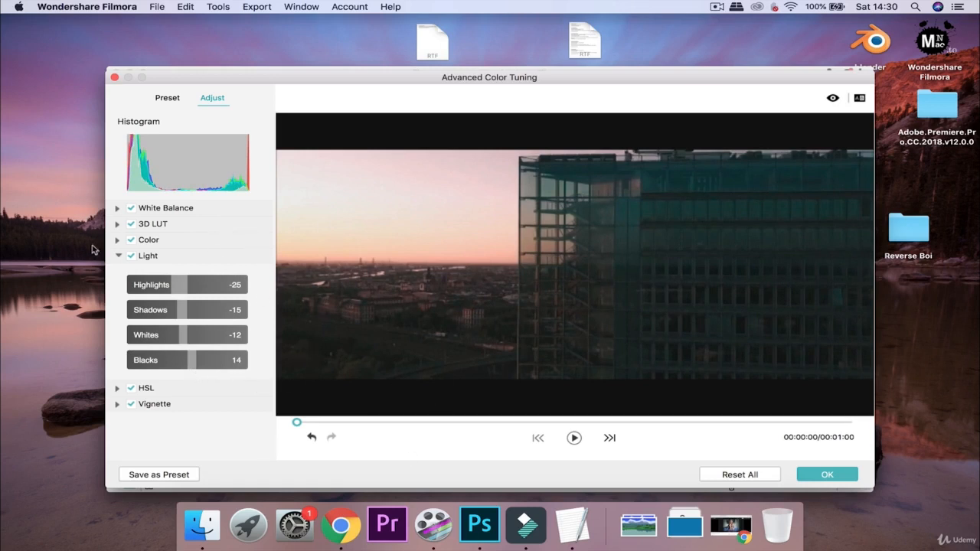
{"action": "left_click", "coordinate": [118, 257]}
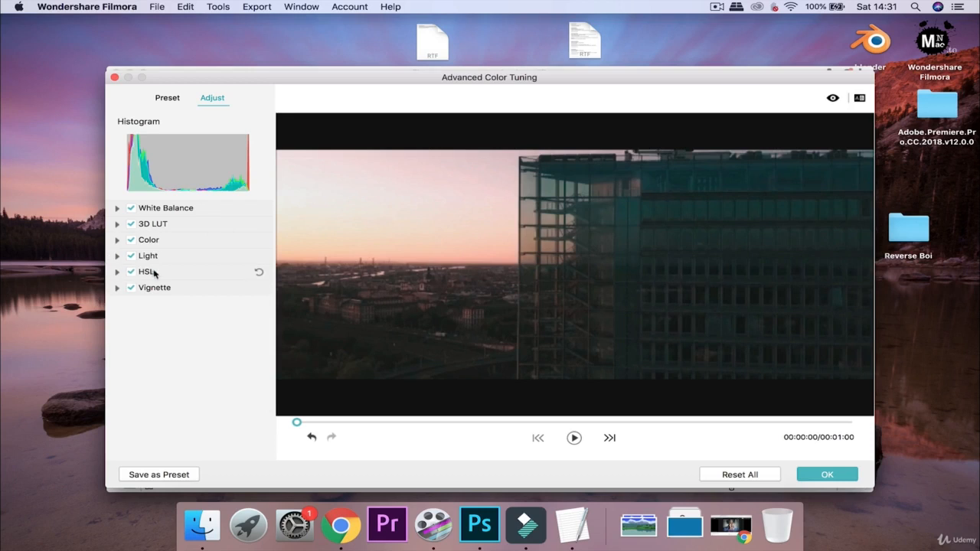
Step: Look through the HSL color ranges and their hue, saturation and luminance controls
{"action": "left_click", "coordinate": [114, 275]}
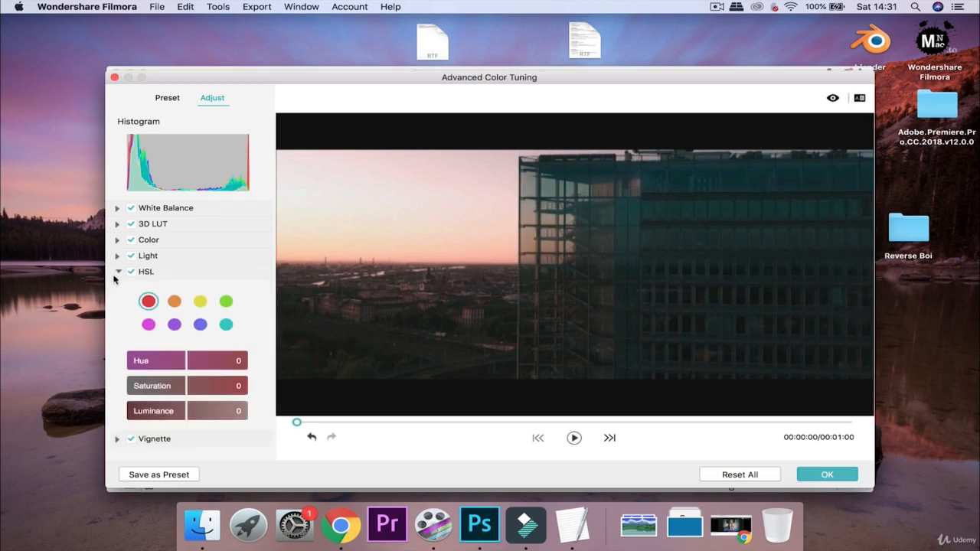
{"action": "left_click", "coordinate": [174, 303]}
{"action": "left_click", "coordinate": [200, 302]}
{"action": "left_click", "coordinate": [226, 302]}
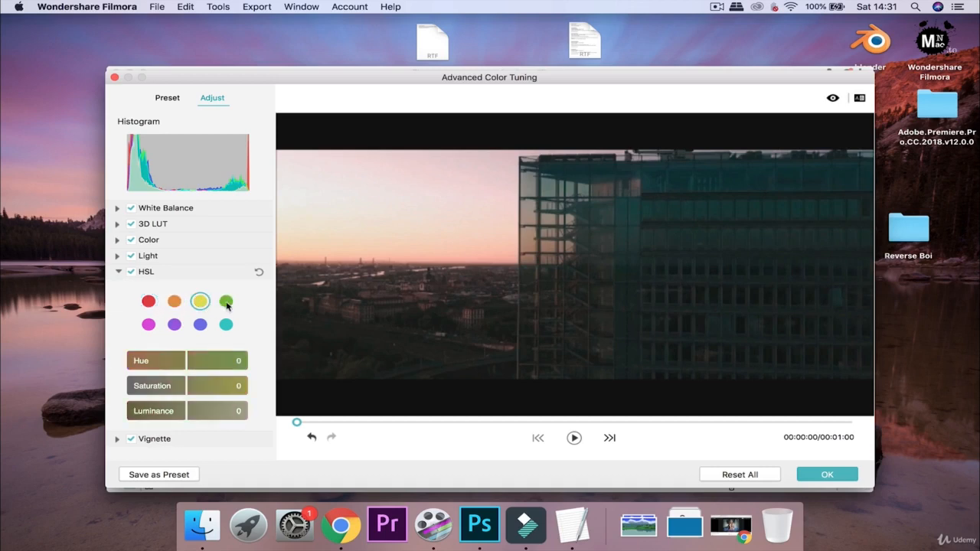
{"action": "left_click", "coordinate": [227, 325]}
{"action": "left_click", "coordinate": [175, 325]}
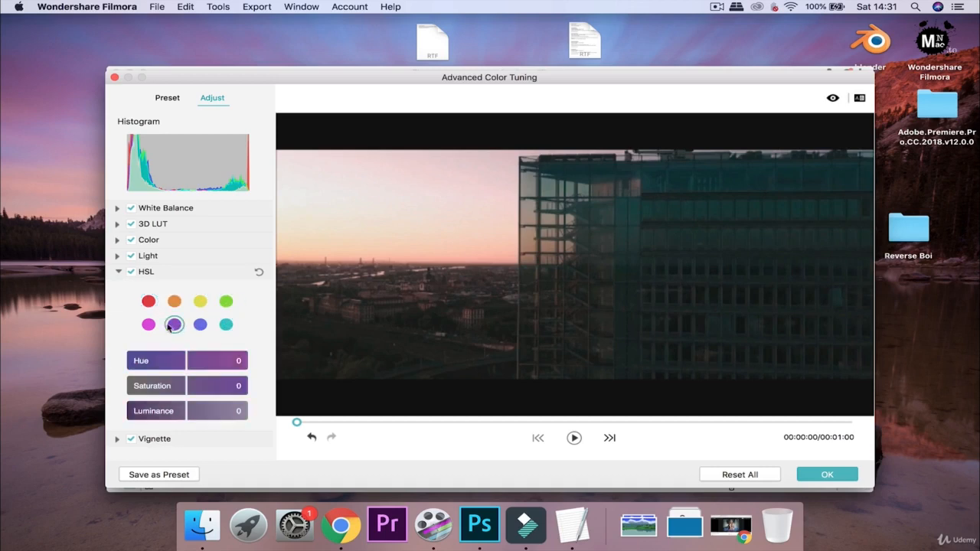
{"action": "left_click", "coordinate": [149, 325]}
{"action": "left_click", "coordinate": [149, 301]}
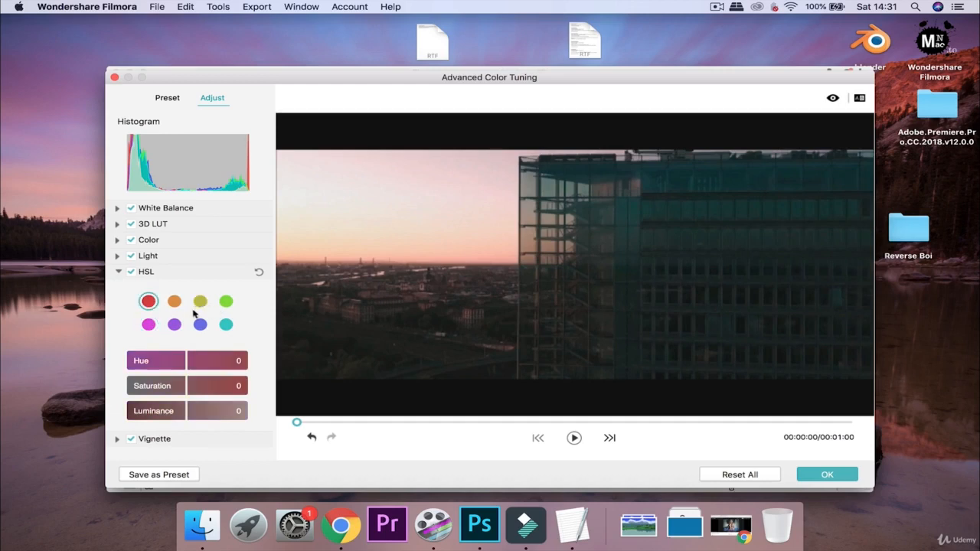
Step: Set the orange range in HSL to hue -30, saturation -15 and luminance 15
{"action": "left_click", "coordinate": [175, 302]}
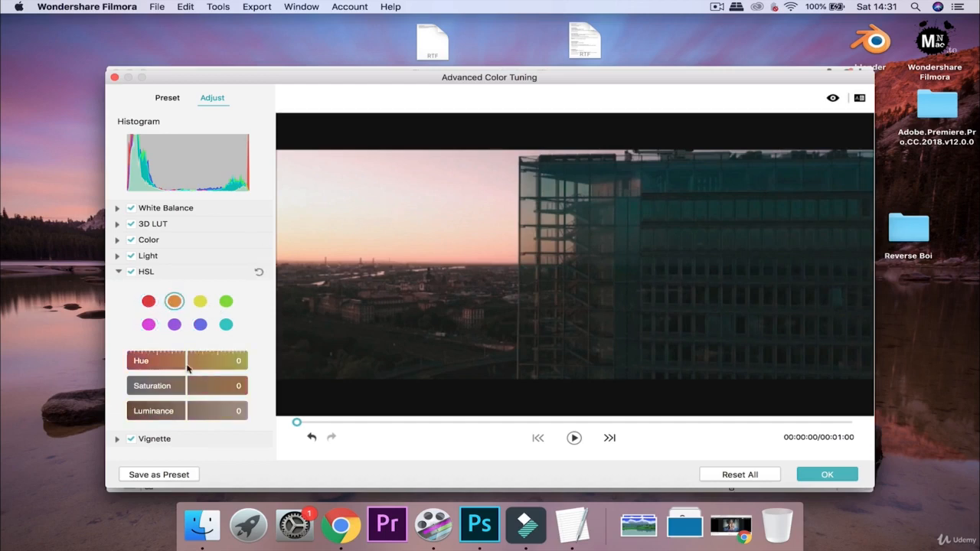
{"action": "left_click_drag", "start_coordinate": [188, 365], "coordinate": [161, 365]}
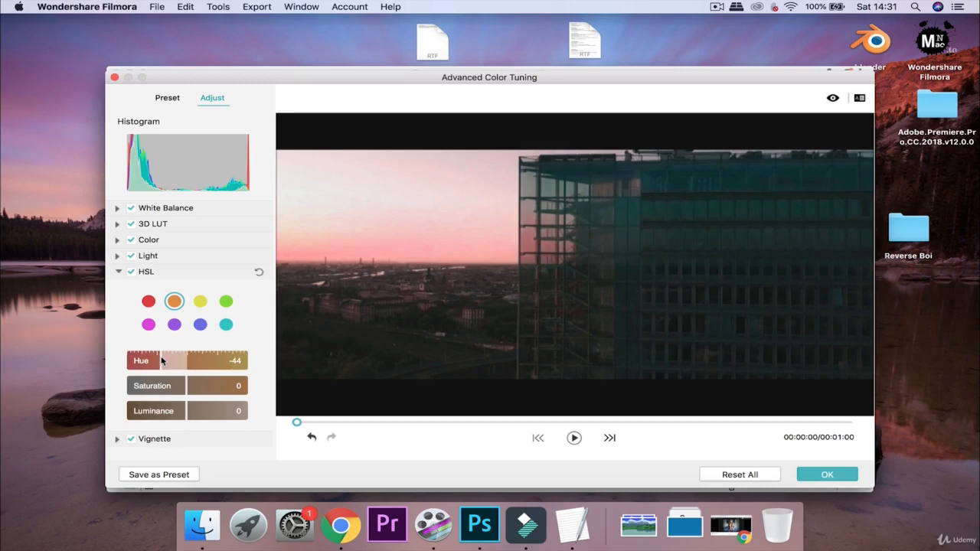
{"action": "mouse_move", "coordinate": [162, 360]}
{"action": "left_mouse_down"}
{"action": "mouse_move", "coordinate": [218, 360]}
{"action": "mouse_move", "coordinate": [169, 365]}
{"action": "left_mouse_up"}
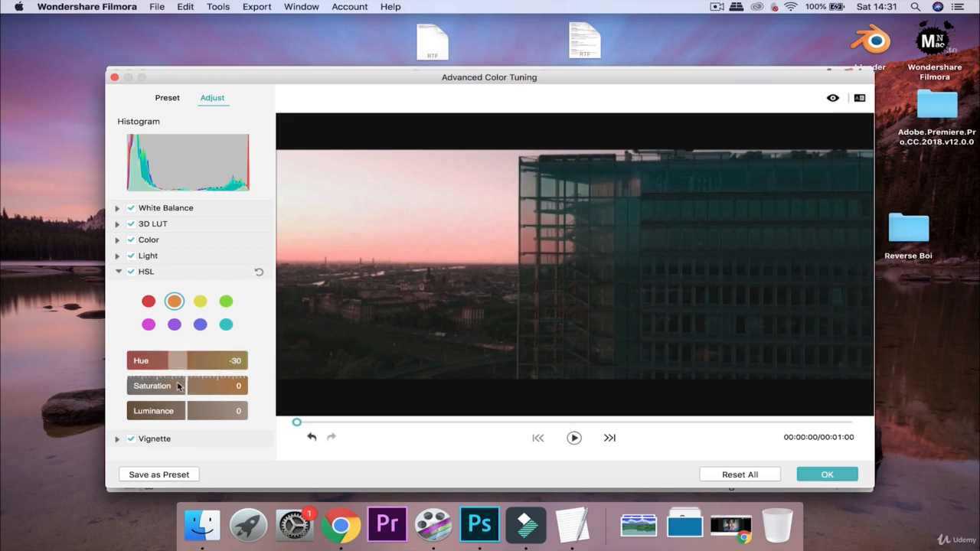
{"action": "mouse_move", "coordinate": [188, 389]}
{"action": "left_mouse_down"}
{"action": "mouse_move", "coordinate": [259, 385]}
{"action": "mouse_move", "coordinate": [158, 386]}
{"action": "mouse_move", "coordinate": [125, 375]}
{"action": "mouse_move", "coordinate": [191, 376]}
{"action": "mouse_move", "coordinate": [178, 377]}
{"action": "left_mouse_up"}
{"action": "mouse_move", "coordinate": [184, 411]}
{"action": "left_mouse_down"}
{"action": "mouse_move", "coordinate": [247, 421]}
{"action": "mouse_move", "coordinate": [110, 437]}
{"action": "mouse_move", "coordinate": [128, 434]}
{"action": "mouse_move", "coordinate": [131, 407]}
{"action": "mouse_move", "coordinate": [211, 423]}
{"action": "mouse_move", "coordinate": [160, 421]}
{"action": "mouse_move", "coordinate": [208, 422]}
{"action": "mouse_move", "coordinate": [196, 419]}
{"action": "left_mouse_up"}
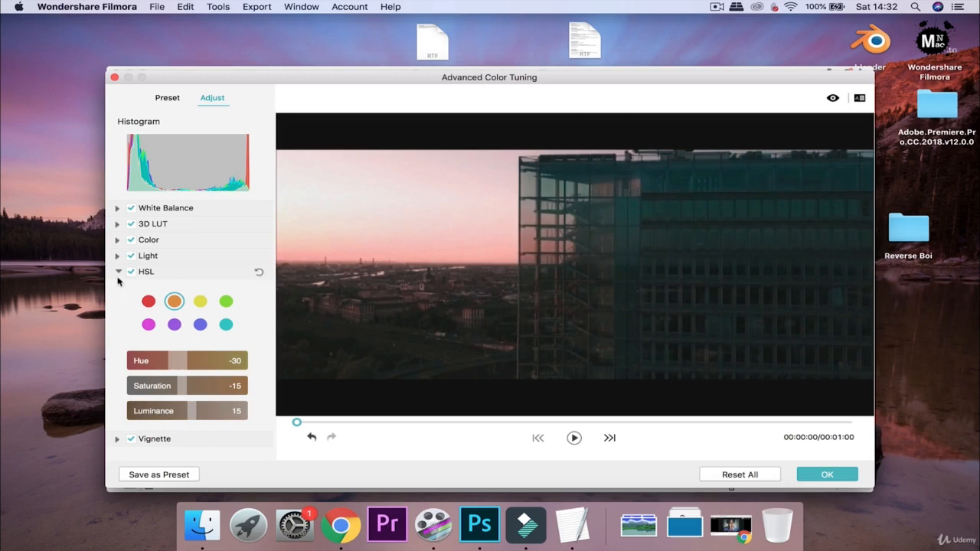
Step: Set the hue of the teal range in HSL to 4
{"action": "left_click", "coordinate": [227, 325]}
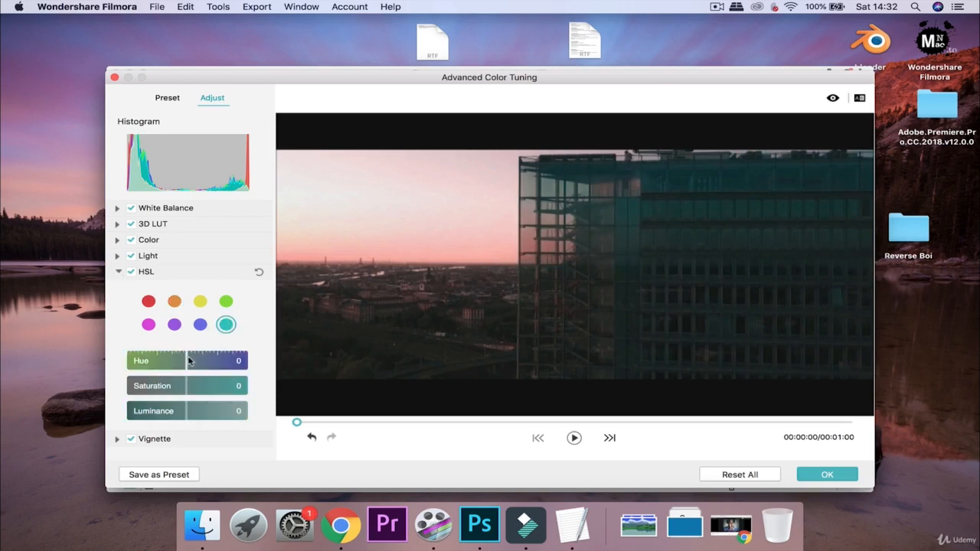
{"action": "mouse_move", "coordinate": [186, 360]}
{"action": "left_mouse_down"}
{"action": "mouse_move", "coordinate": [221, 367]}
{"action": "mouse_move", "coordinate": [166, 363]}
{"action": "mouse_move", "coordinate": [190, 366]}
{"action": "left_mouse_up"}
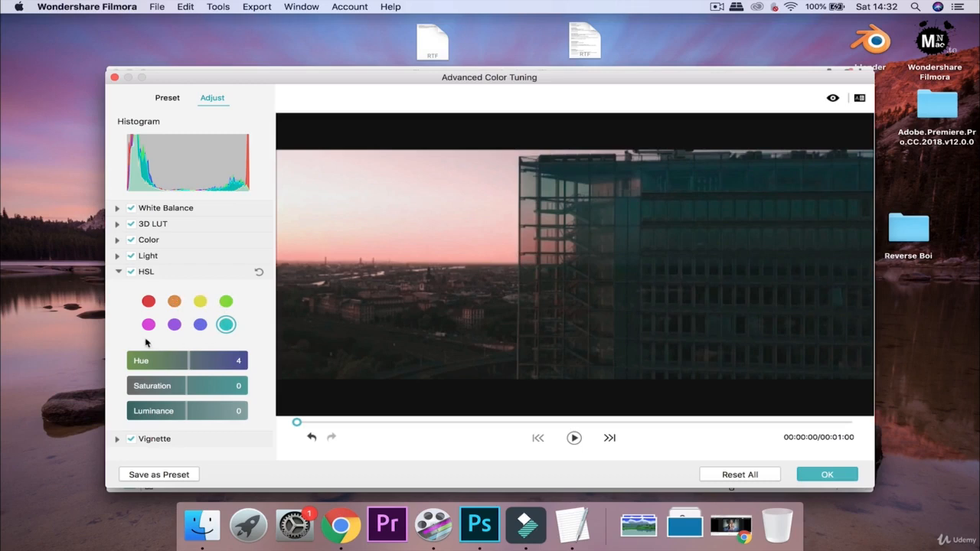
Step: Try a vignette on the clip with amount 100, size 100 and feather 0
{"action": "left_click", "coordinate": [118, 274]}
{"action": "left_click", "coordinate": [118, 287]}
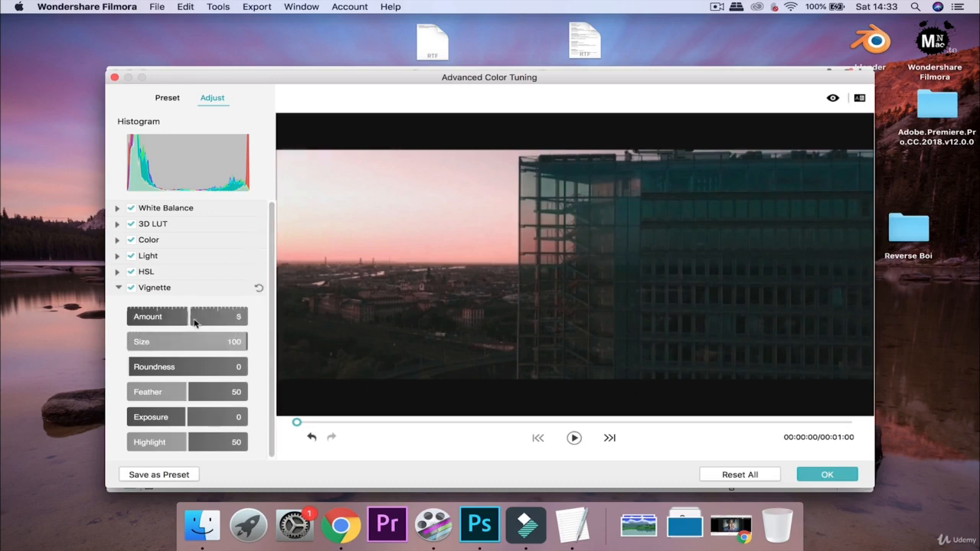
{"action": "left_click_drag", "start_coordinate": [192, 321], "coordinate": [280, 332]}
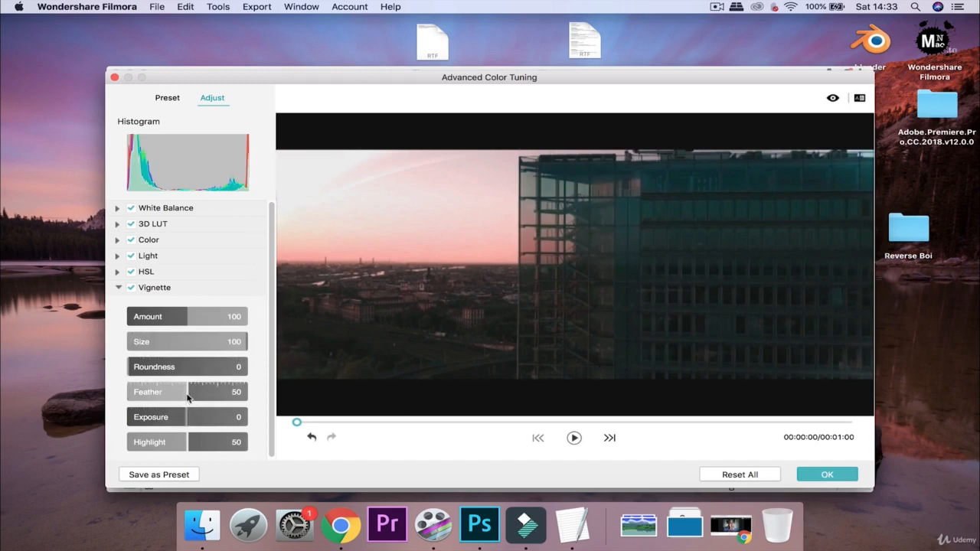
{"action": "left_click_drag", "start_coordinate": [187, 397], "coordinate": [86, 392]}
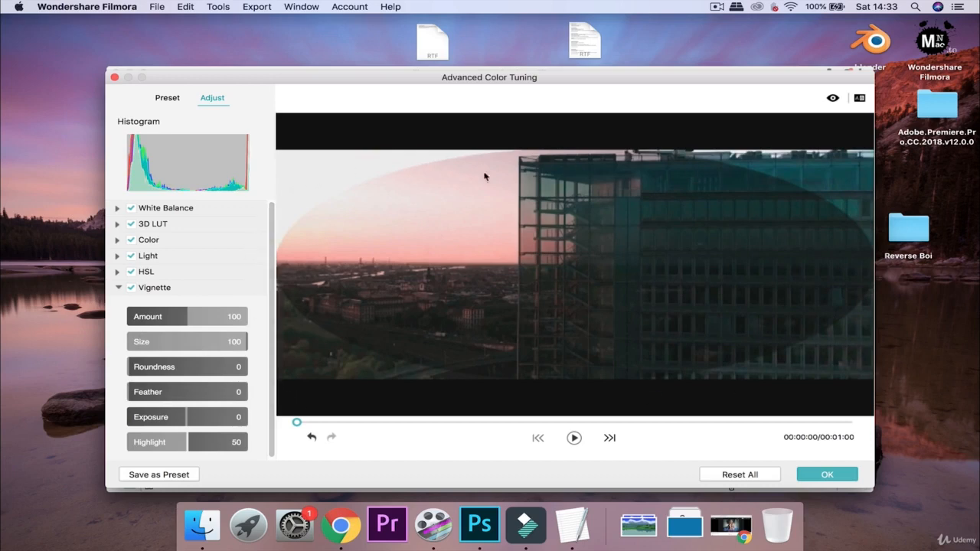
{"action": "left_click_drag", "start_coordinate": [246, 347], "coordinate": [376, 414]}
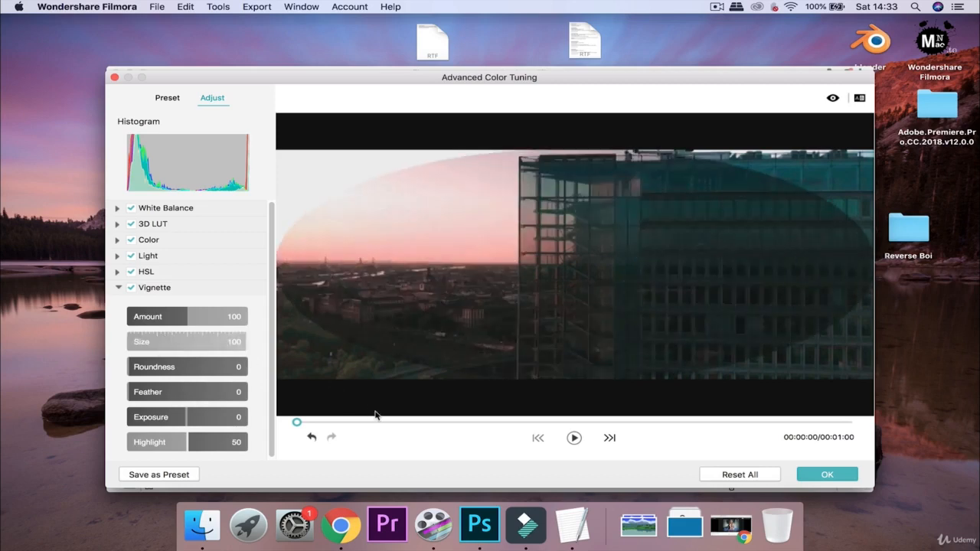
Step: Return the vignette amount to 0 and its feather to 50, keeping highlight at 50
{"action": "mouse_move", "coordinate": [188, 325]}
{"action": "left_mouse_down"}
{"action": "mouse_move", "coordinate": [131, 319]}
{"action": "mouse_move", "coordinate": [246, 324]}
{"action": "mouse_move", "coordinate": [186, 322]}
{"action": "left_mouse_up"}
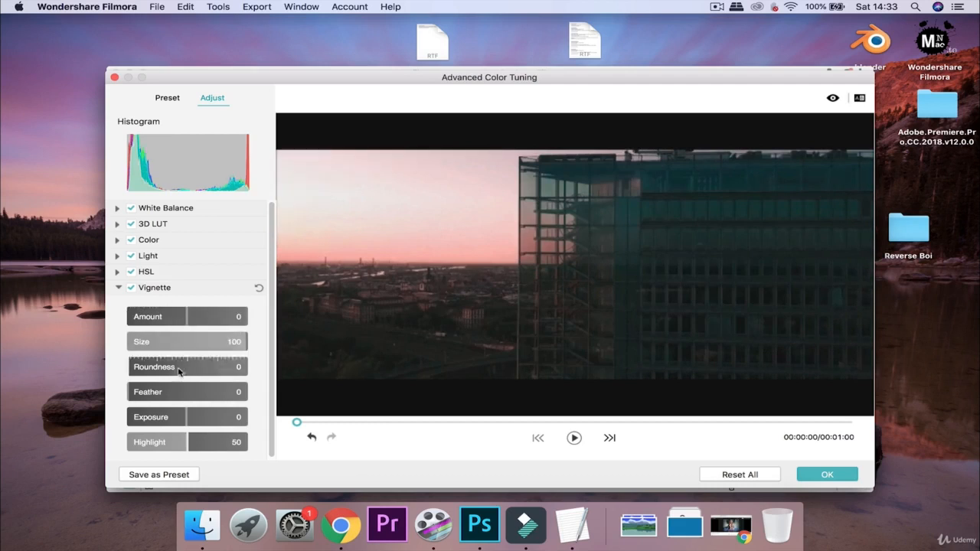
{"action": "left_click_drag", "start_coordinate": [134, 392], "coordinate": [186, 392]}
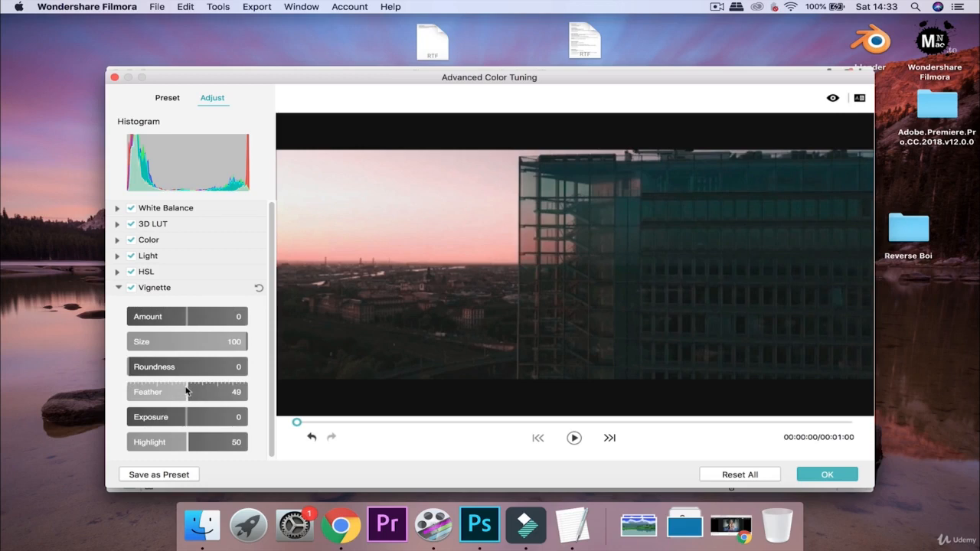
{"action": "left_click_drag", "start_coordinate": [186, 391], "coordinate": [190, 392]}
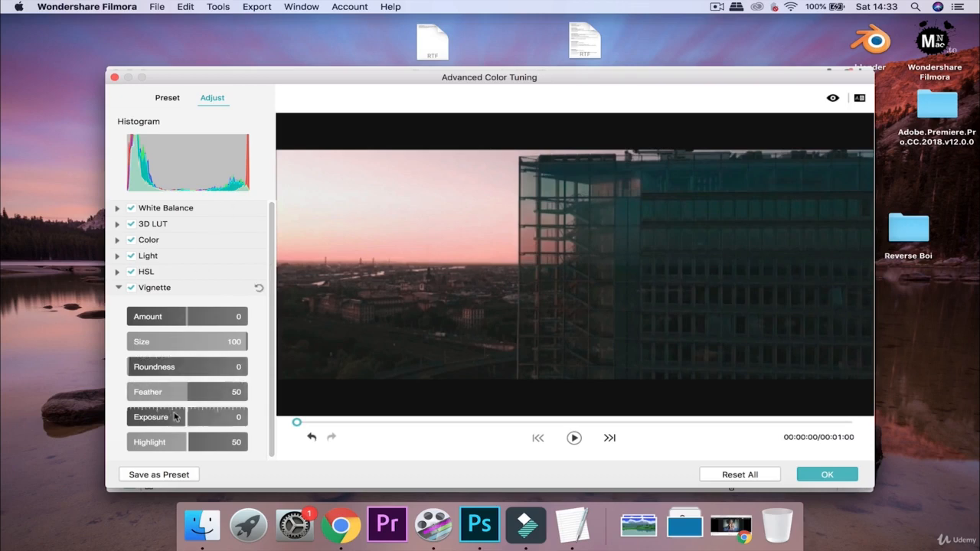
{"action": "mouse_move", "coordinate": [191, 439]}
{"action": "left_mouse_down"}
{"action": "mouse_move", "coordinate": [248, 453]}
{"action": "mouse_move", "coordinate": [188, 444]}
{"action": "left_mouse_up"}
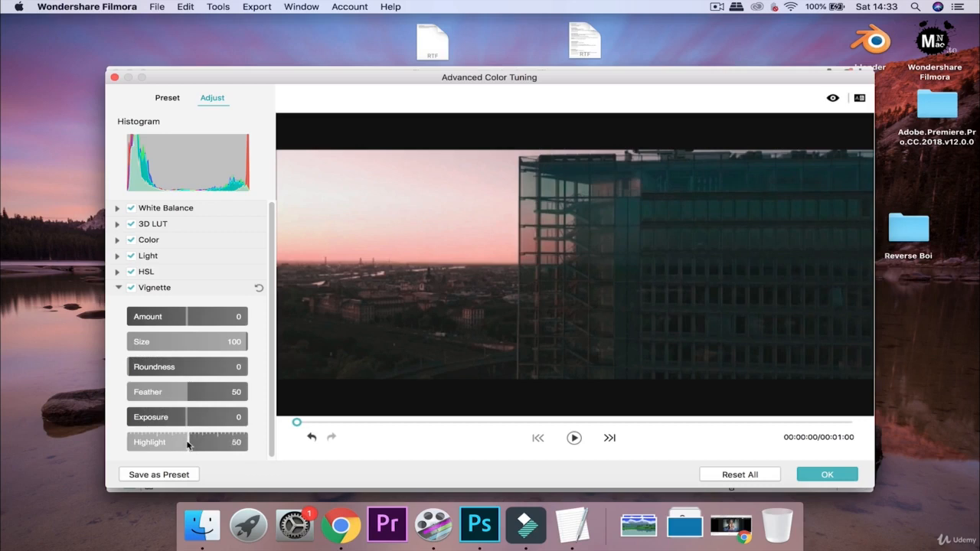
Step: Try a vignette amount of about 37, bring it back down to 1, and collapse the Vignette settings
{"action": "left_click_drag", "start_coordinate": [188, 319], "coordinate": [212, 317]}
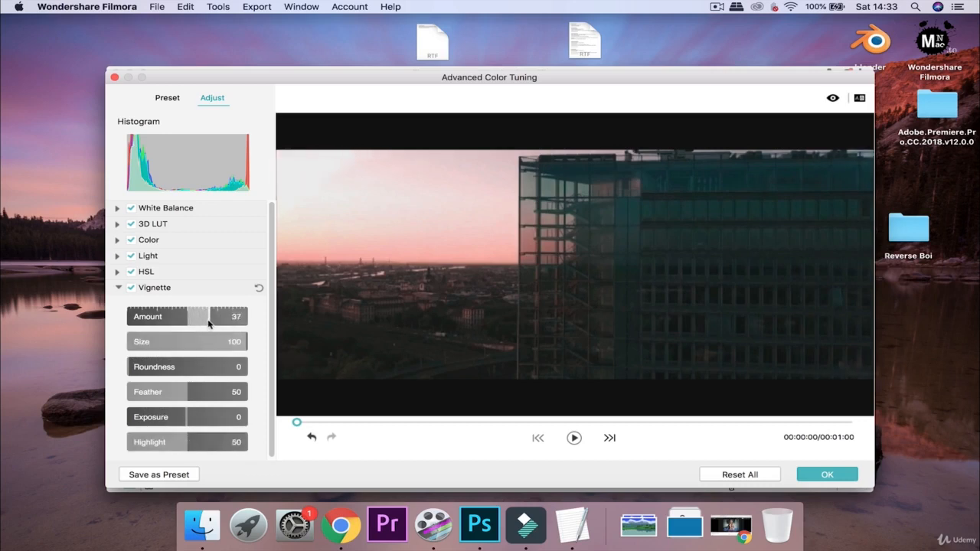
{"action": "mouse_move", "coordinate": [187, 442]}
{"action": "left_mouse_down"}
{"action": "mouse_move", "coordinate": [225, 446]}
{"action": "mouse_move", "coordinate": [203, 426]}
{"action": "mouse_move", "coordinate": [156, 416]}
{"action": "mouse_move", "coordinate": [189, 430]}
{"action": "left_mouse_up"}
{"action": "left_click_drag", "start_coordinate": [213, 320], "coordinate": [188, 320]}
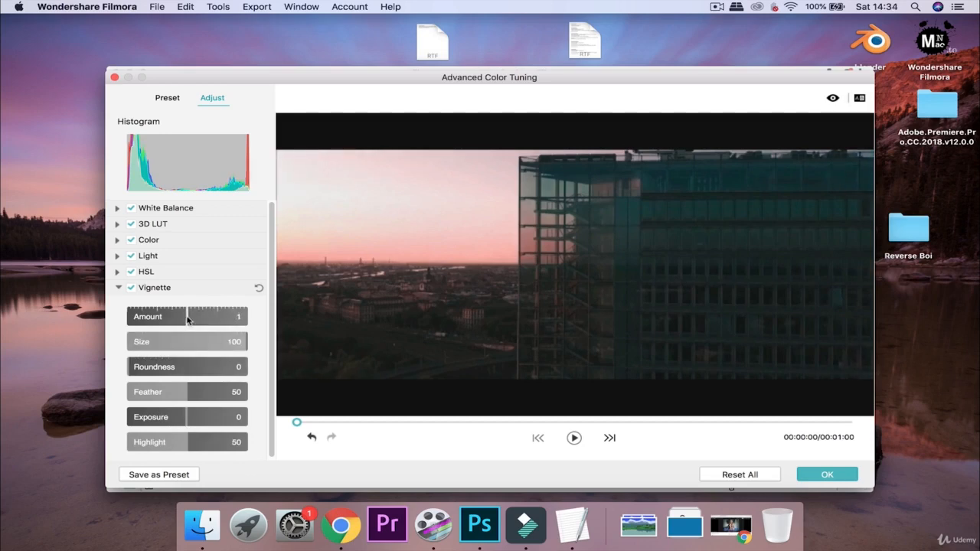
{"action": "left_click", "coordinate": [119, 287]}
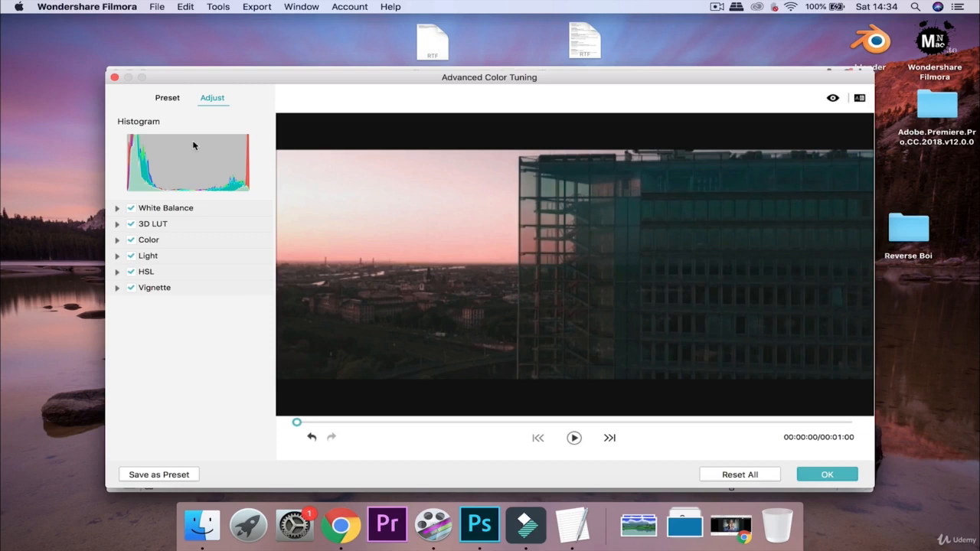
Step: Save the current color adjustments as a custom preset named "Preset for our Course"
{"action": "left_click", "coordinate": [156, 473]}
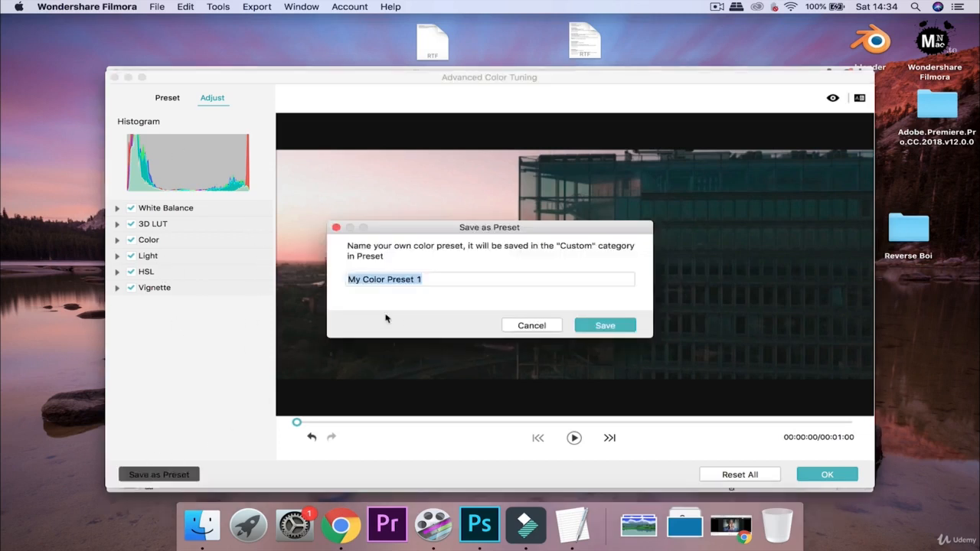
{"action": "type", "text": "Co"}
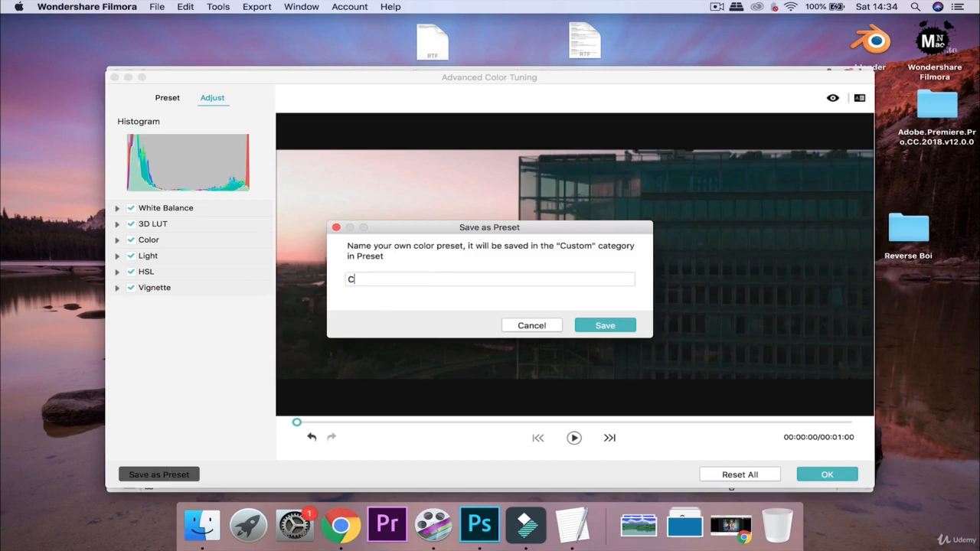
{"action": "key", "text": "BackSpace"}
{"action": "key", "text": "BackSpace"}
{"action": "type", "text": "Preset for our Course"}
{"action": "key", "text": "Return"}
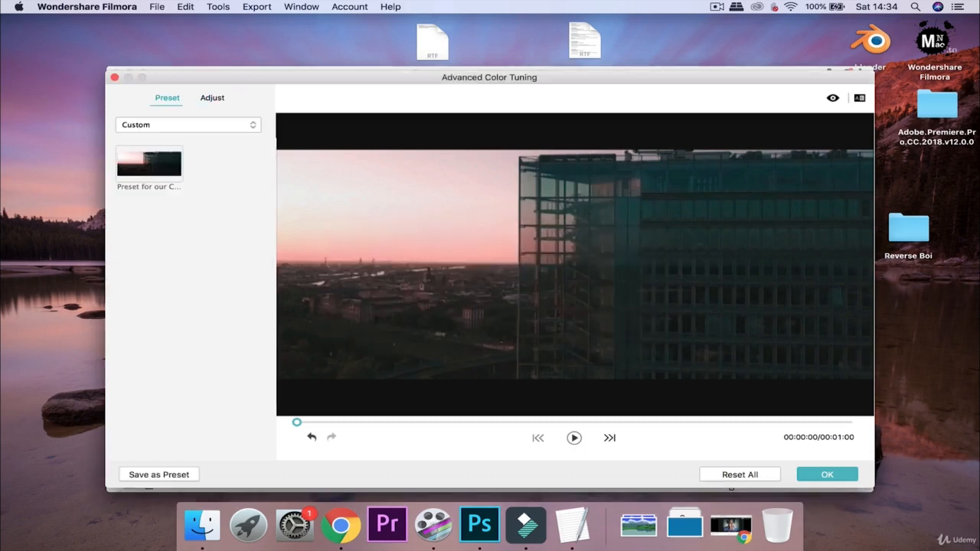
Step: Look through the preset categories and select the saved course preset in the Custom category
{"action": "left_click", "coordinate": [177, 124]}
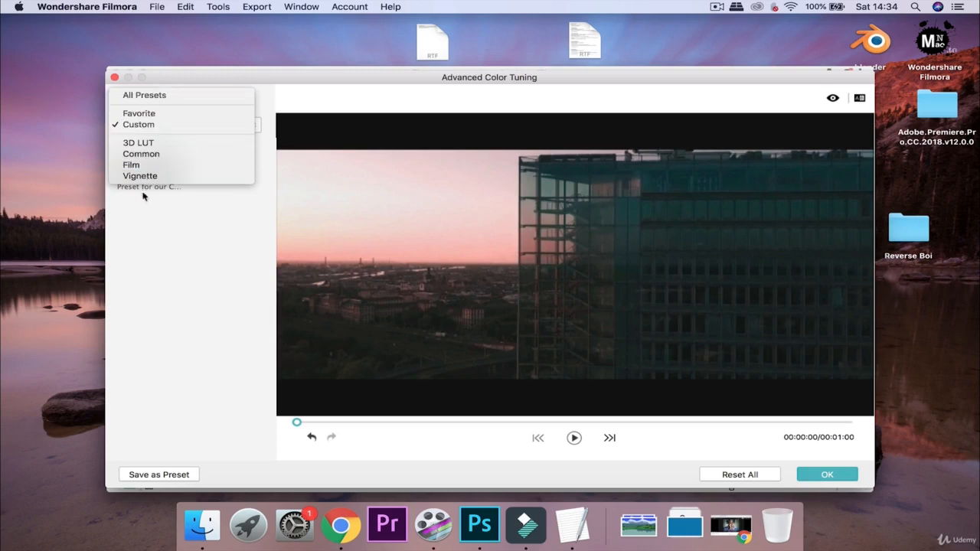
{"action": "left_click", "coordinate": [150, 234]}
{"action": "left_click", "coordinate": [167, 125]}
{"action": "left_click", "coordinate": [170, 125]}
{"action": "left_click", "coordinate": [176, 170]}
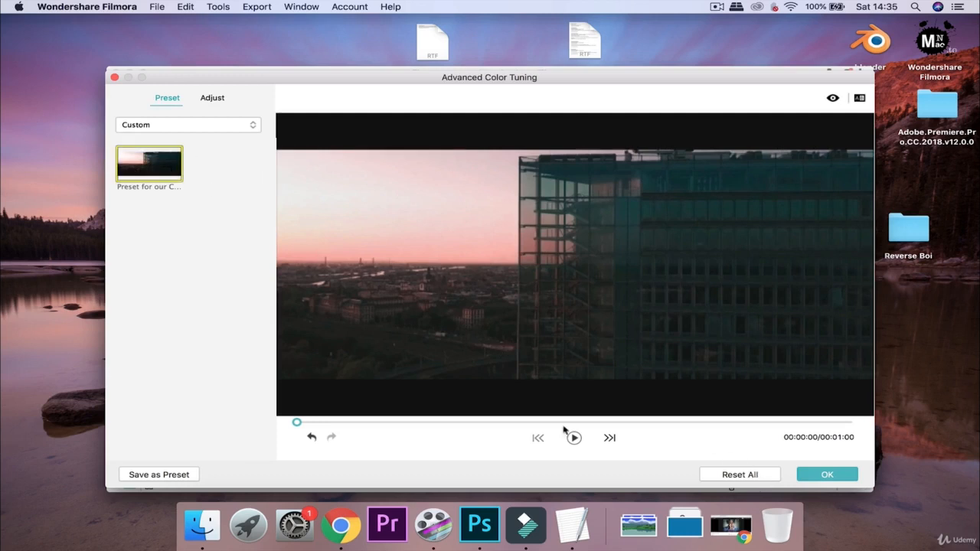
Step: Apply the color tuning to the clip and play back its first five seconds in the project preview
{"action": "left_click", "coordinate": [809, 476]}
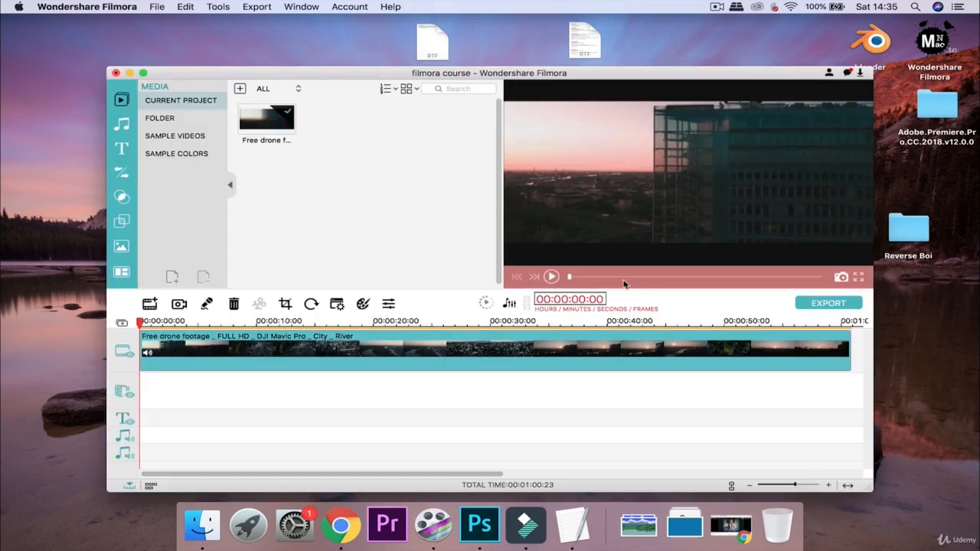
{"action": "left_click", "coordinate": [551, 277]}
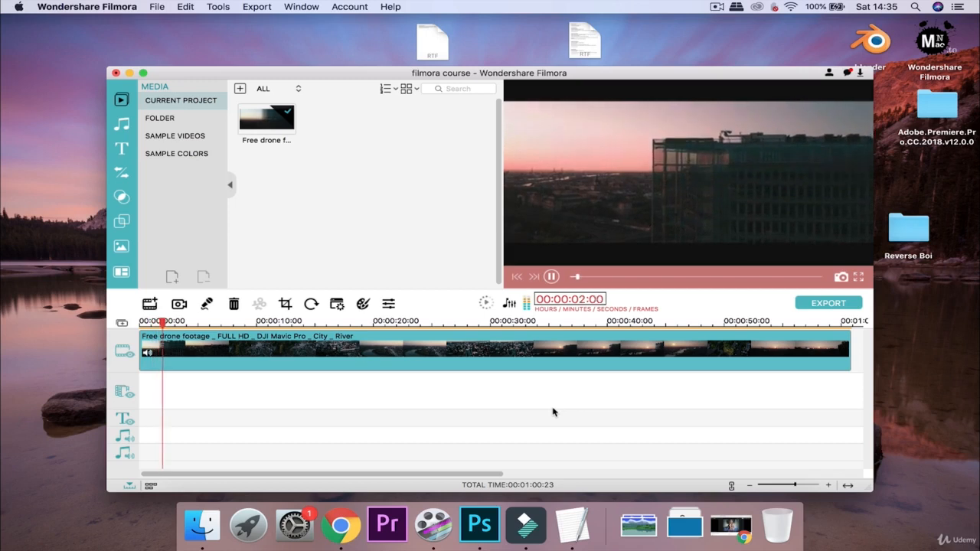
{"action": "left_click", "coordinate": [552, 277]}
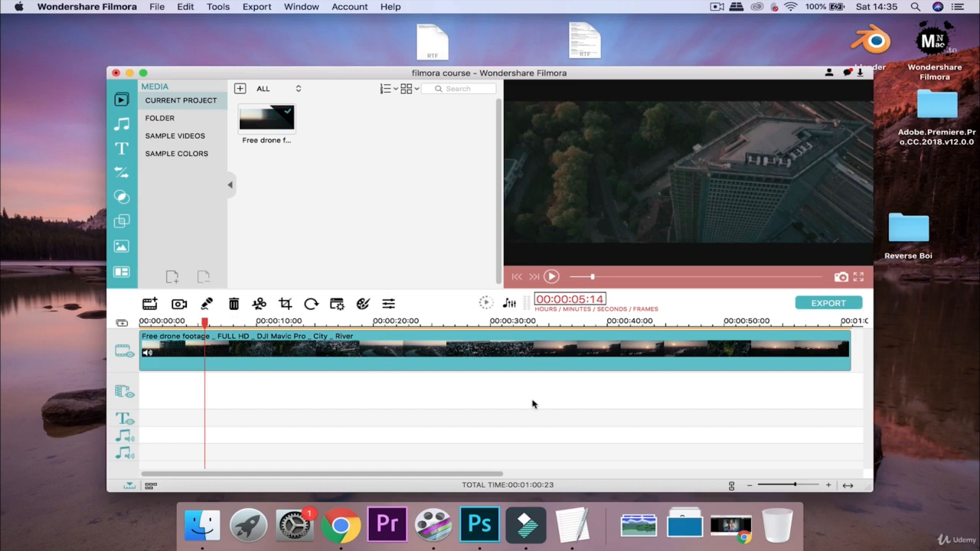
Step: Review the clip's basic color settings in the Video Inspector and its Advanced Color Tuning adjustments, closing both without changes
{"action": "left_click", "coordinate": [388, 304]}
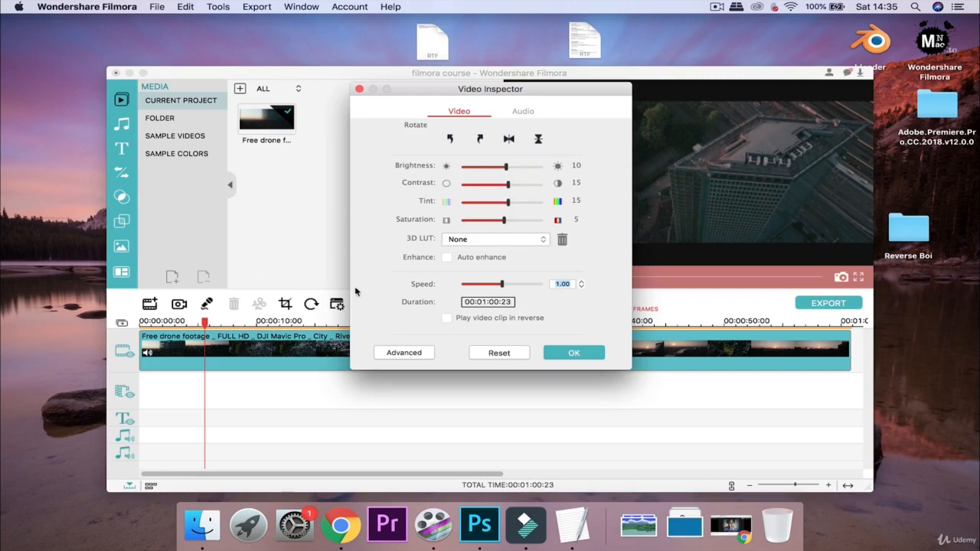
{"action": "left_click", "coordinate": [564, 353]}
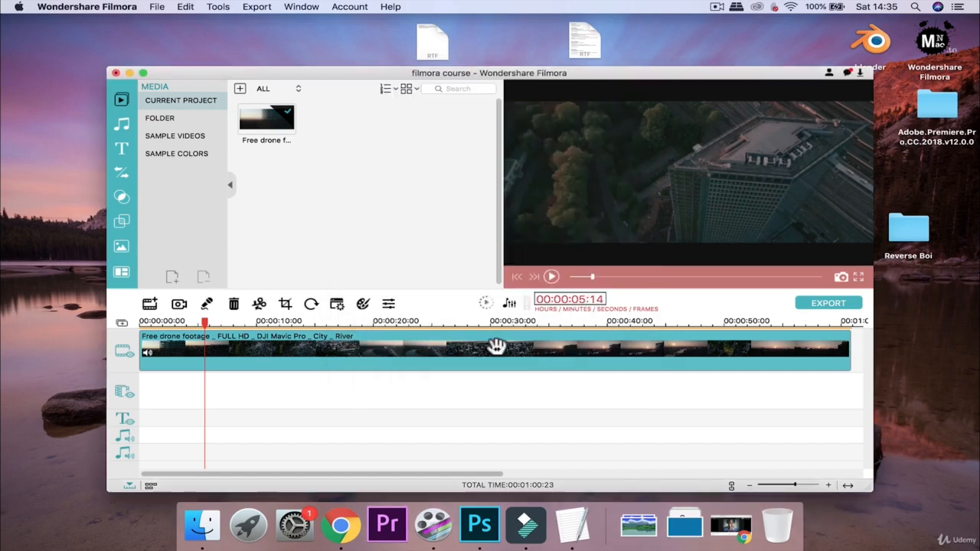
{"action": "left_click", "coordinate": [363, 304]}
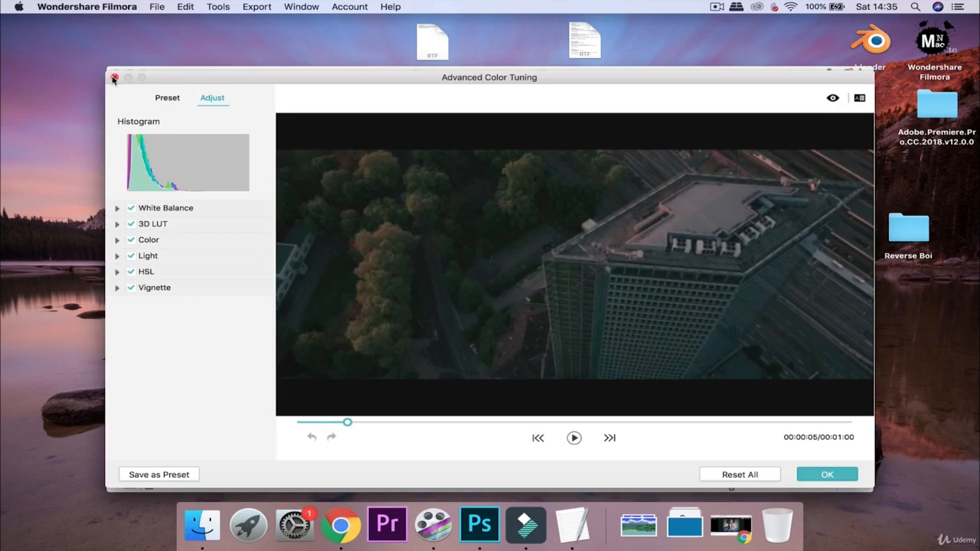
{"action": "left_click", "coordinate": [114, 78]}
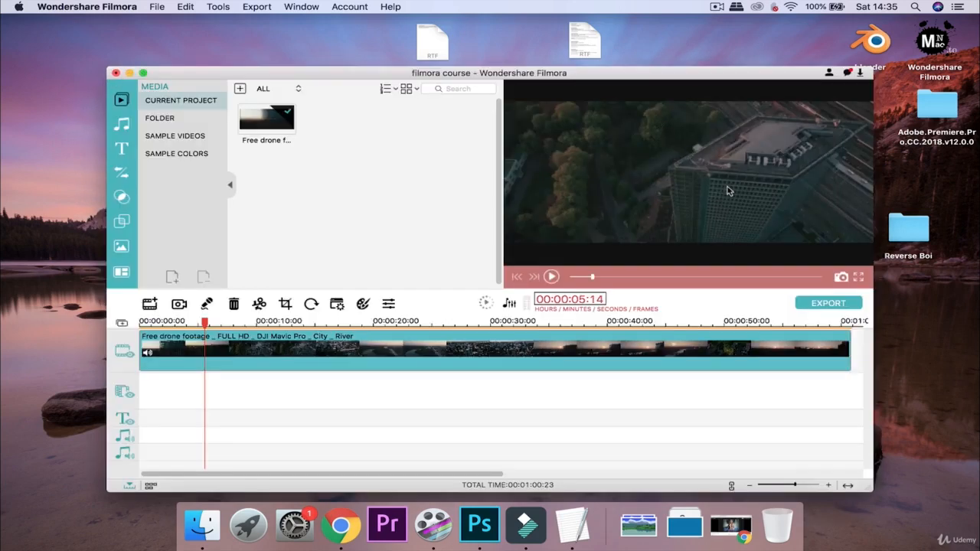